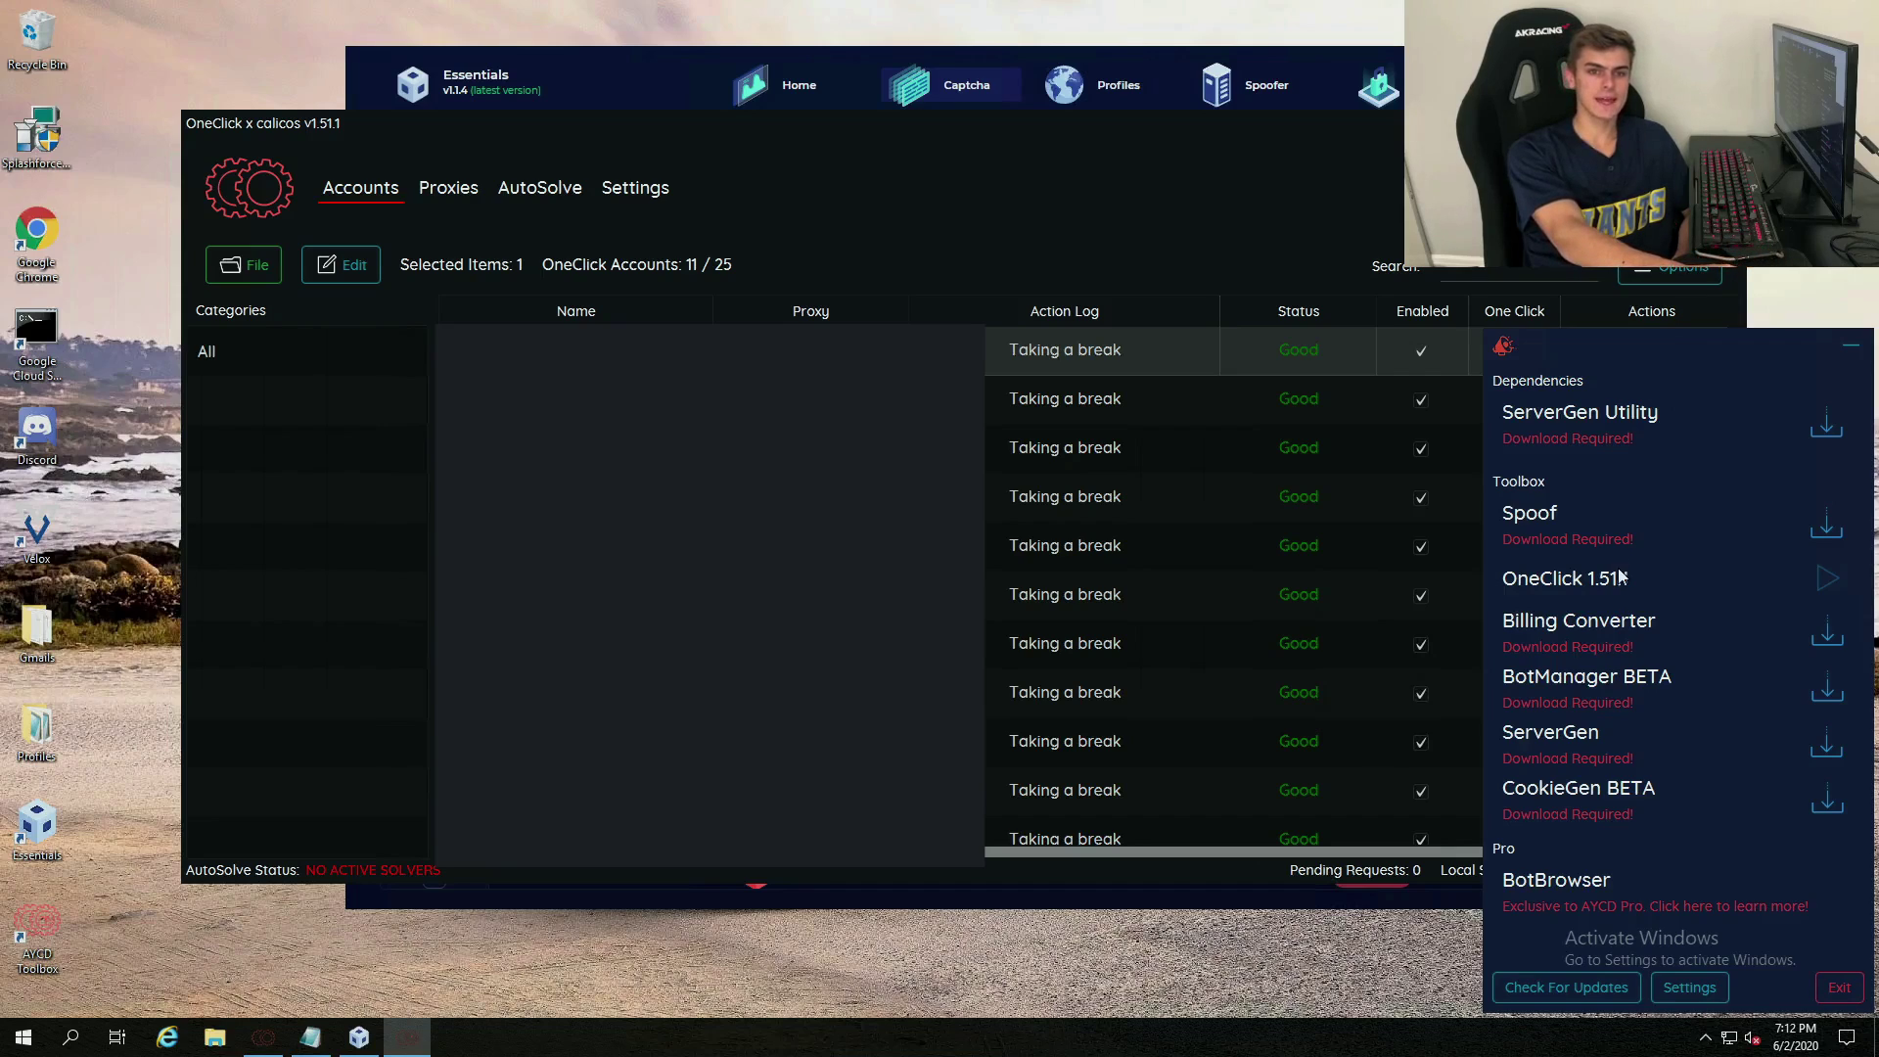
Step: Minimize the toolbox window and look through the account list's action logs, statuses and One Click values
{"action": "left_click", "coordinate": [1845, 348]}
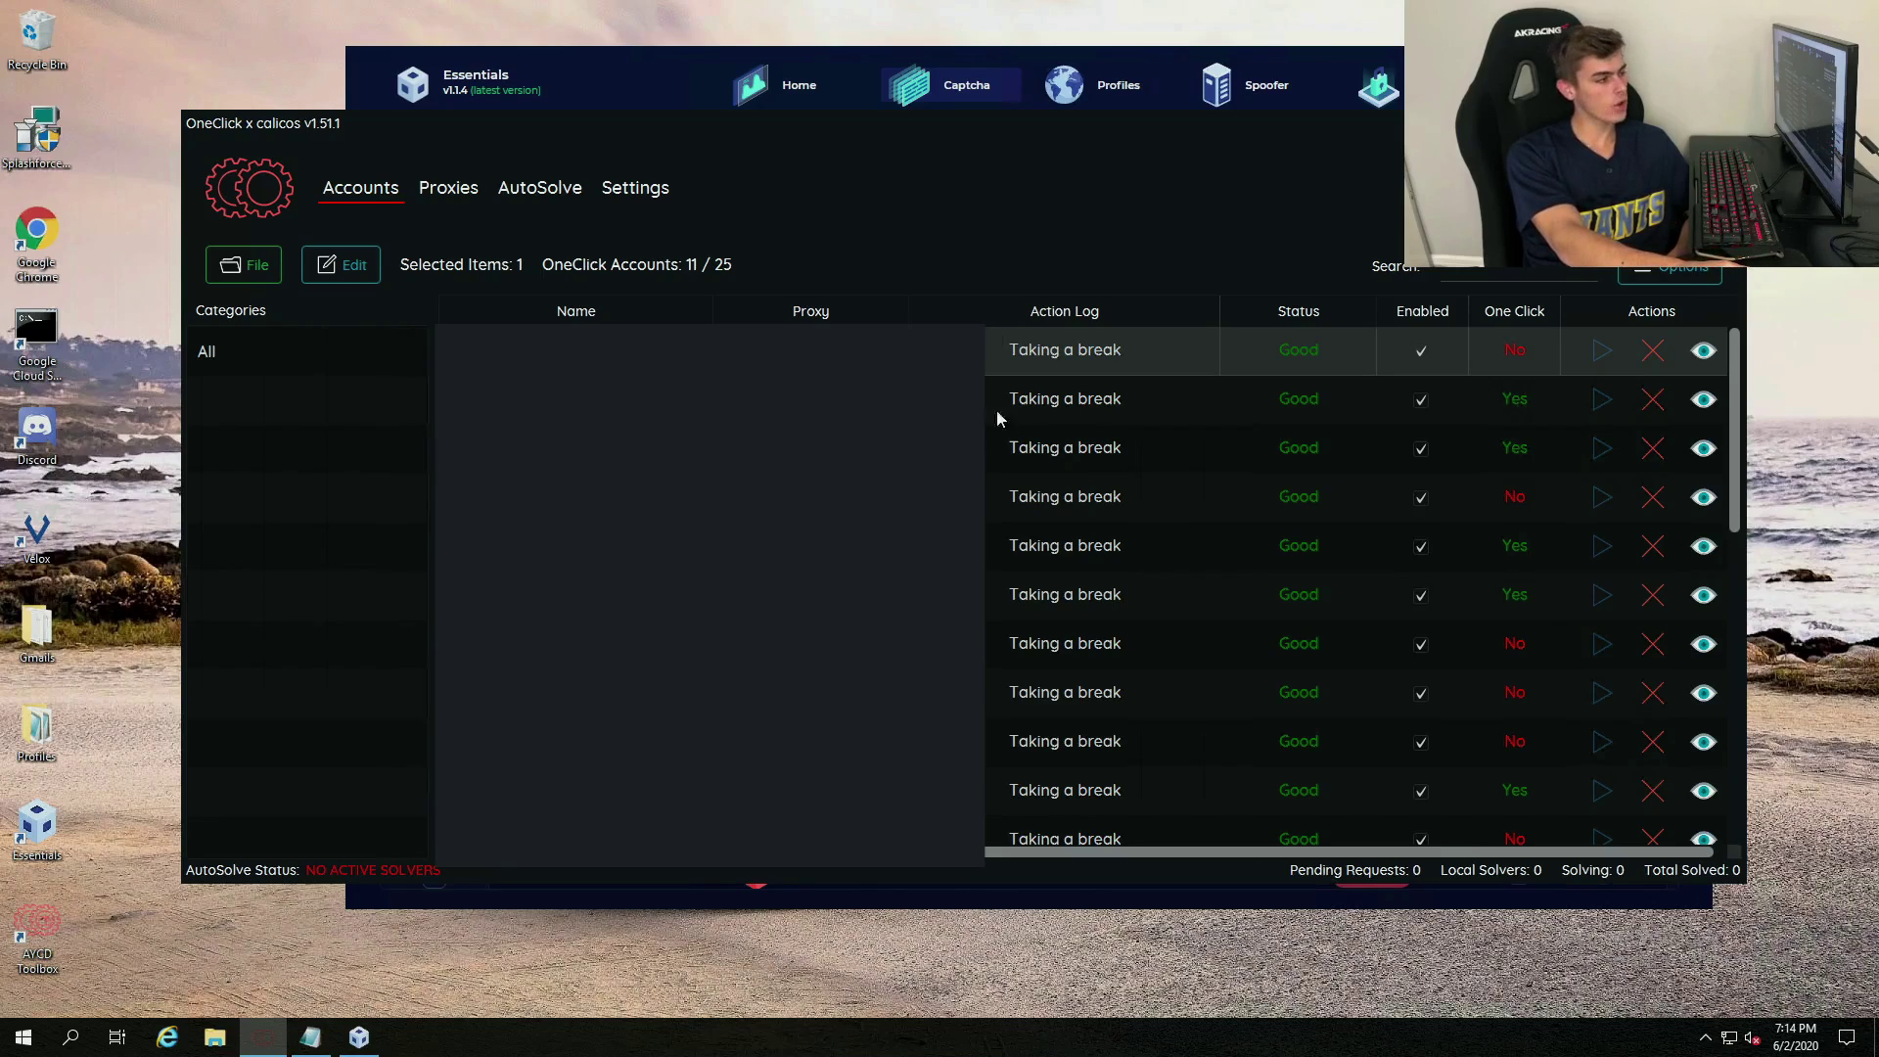
{"action": "scroll", "coordinate": [1079, 483], "scroll_direction": "down", "scroll_amount": 2}
{"action": "scroll", "coordinate": [1078, 483], "scroll_direction": "up", "scroll_amount": 2}
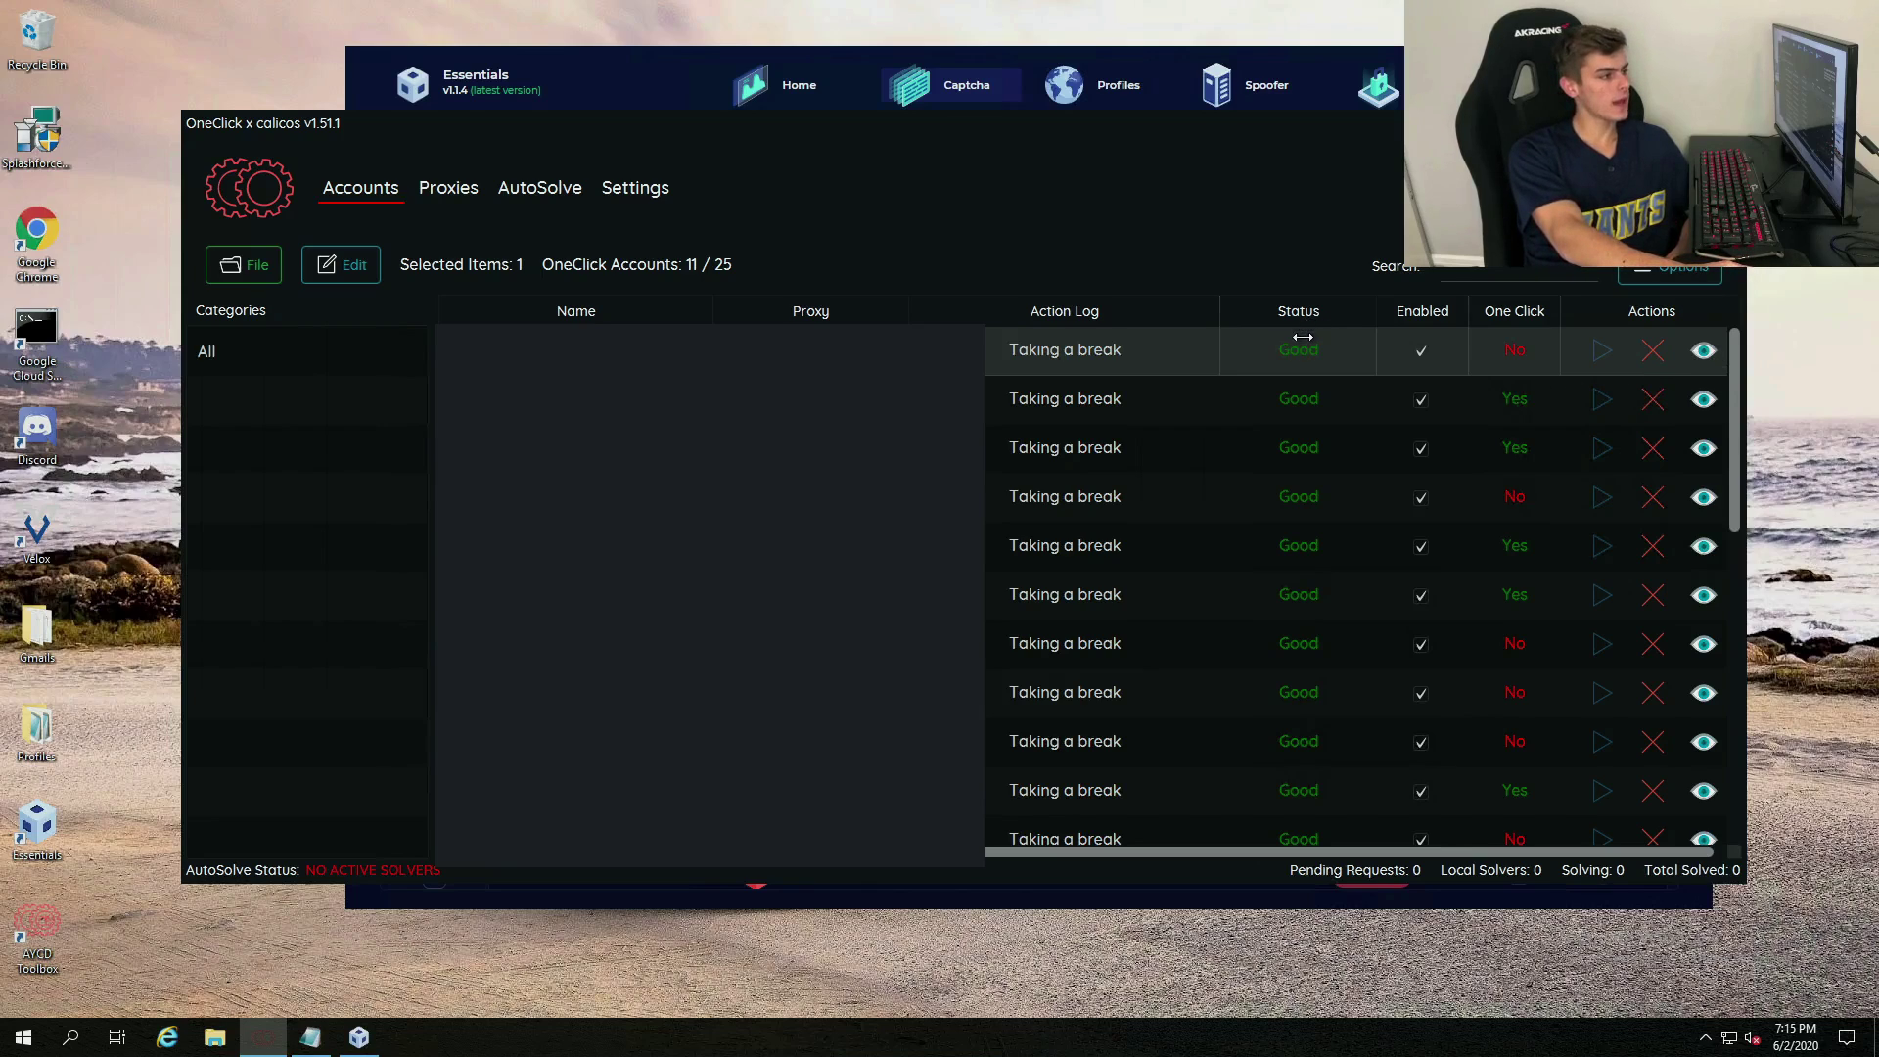
{"action": "scroll", "coordinate": [1306, 377], "scroll_direction": "down", "scroll_amount": 5}
{"action": "scroll", "coordinate": [1312, 391], "scroll_direction": "down", "scroll_amount": 2}
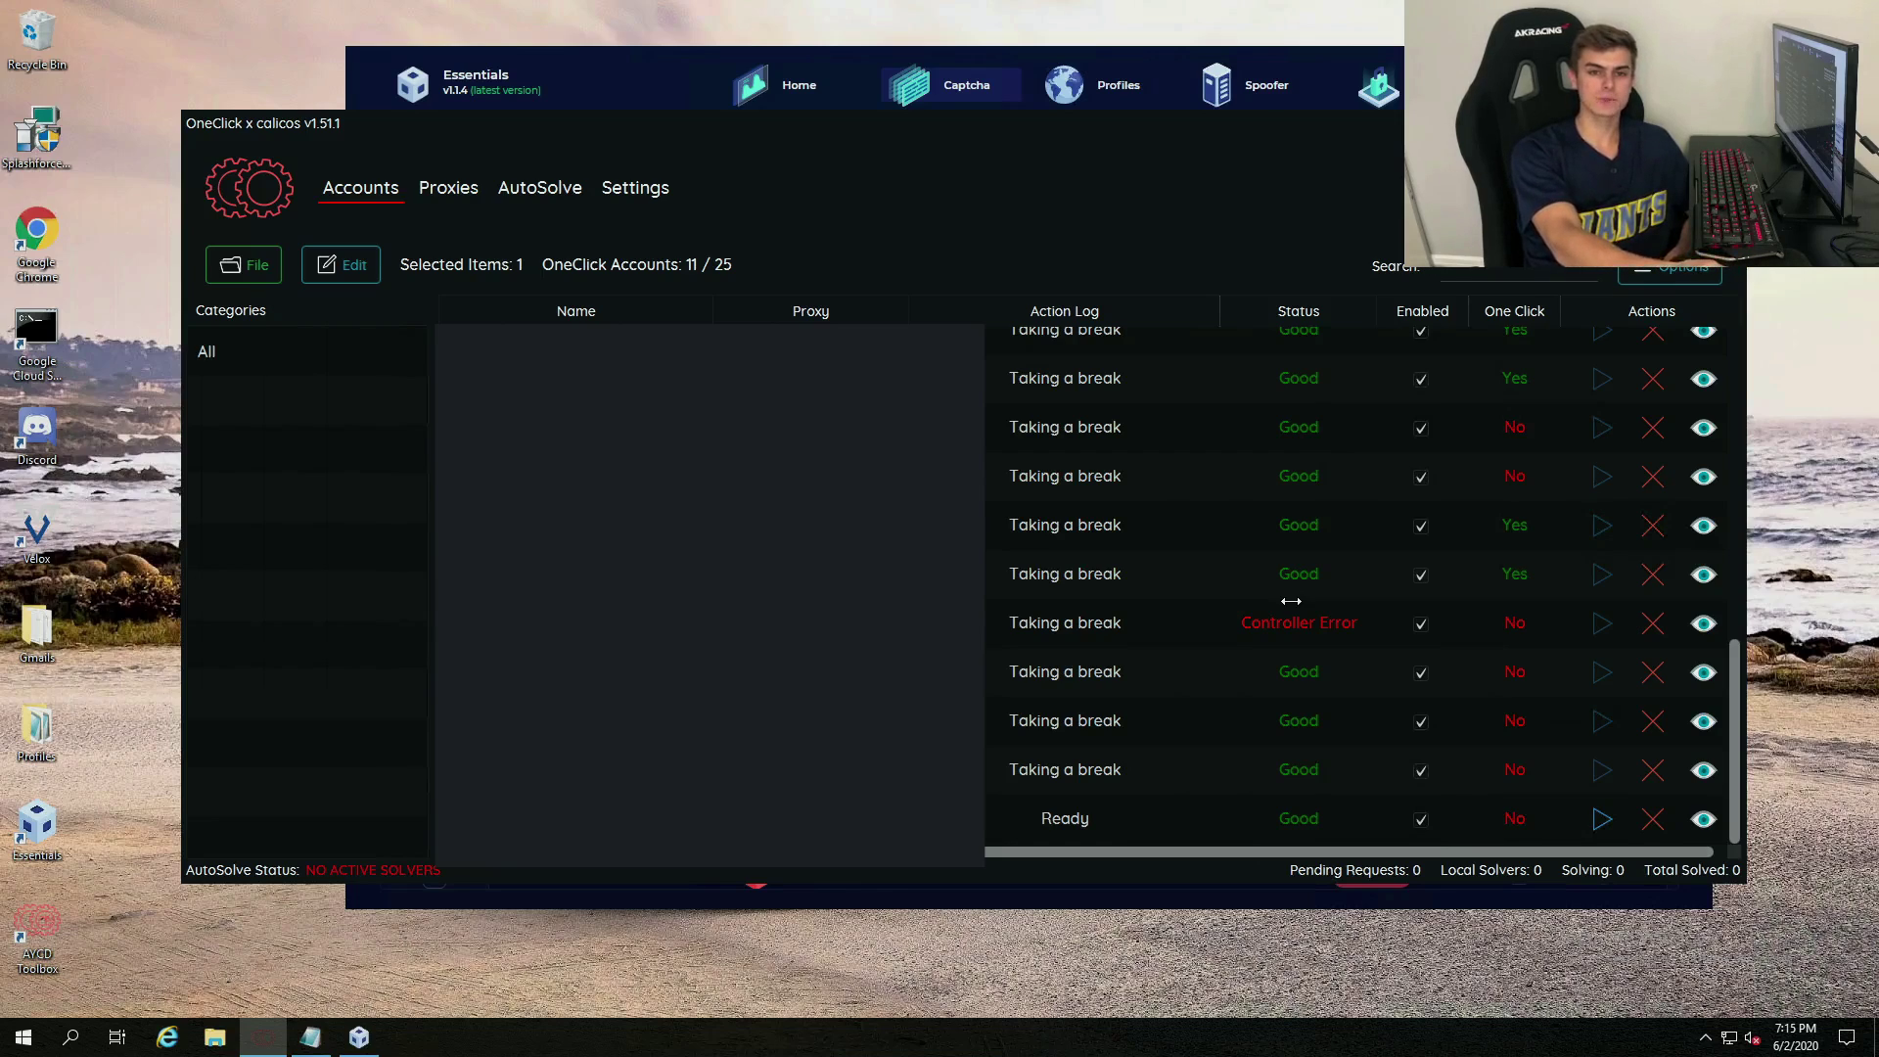
{"action": "scroll", "coordinate": [1546, 788], "scroll_direction": "up", "scroll_amount": 6}
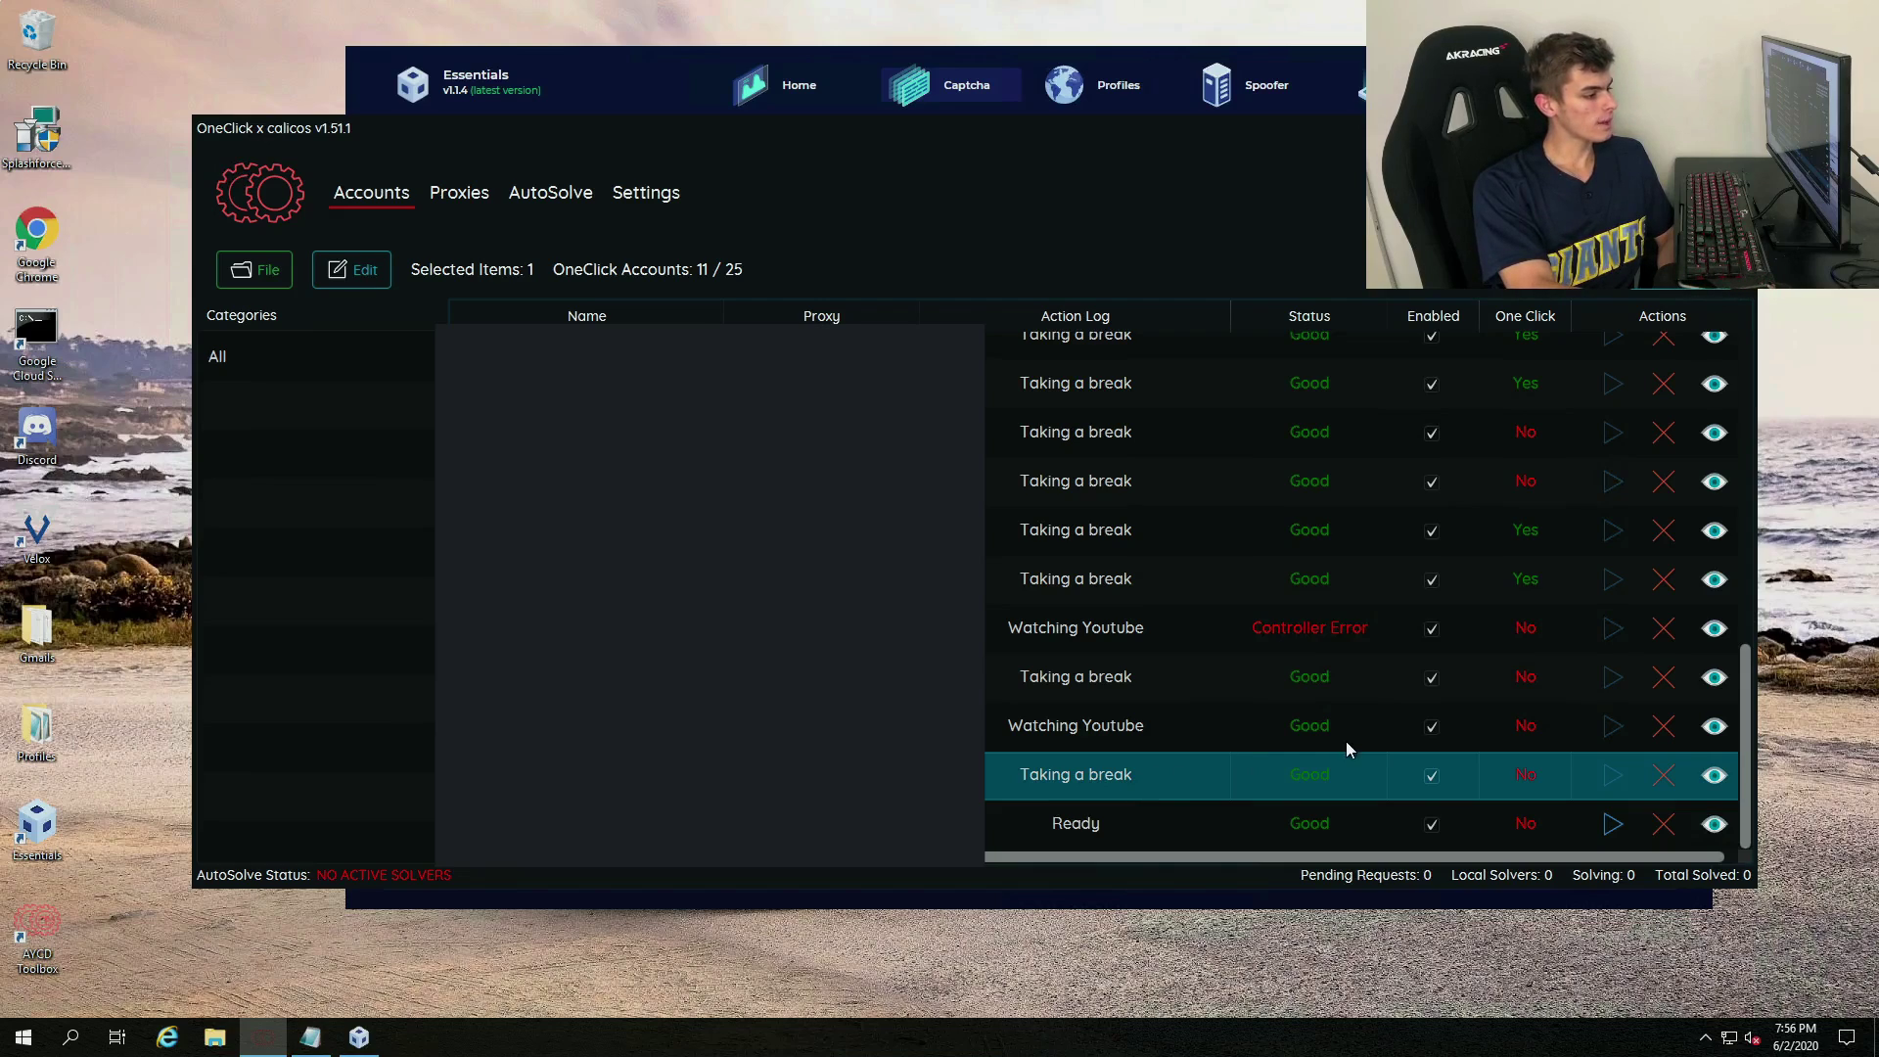
Step: Stop the second-to-last account and run a ReCaptcha test on it, accepting the testing warning
{"action": "left_click", "coordinate": [1669, 775]}
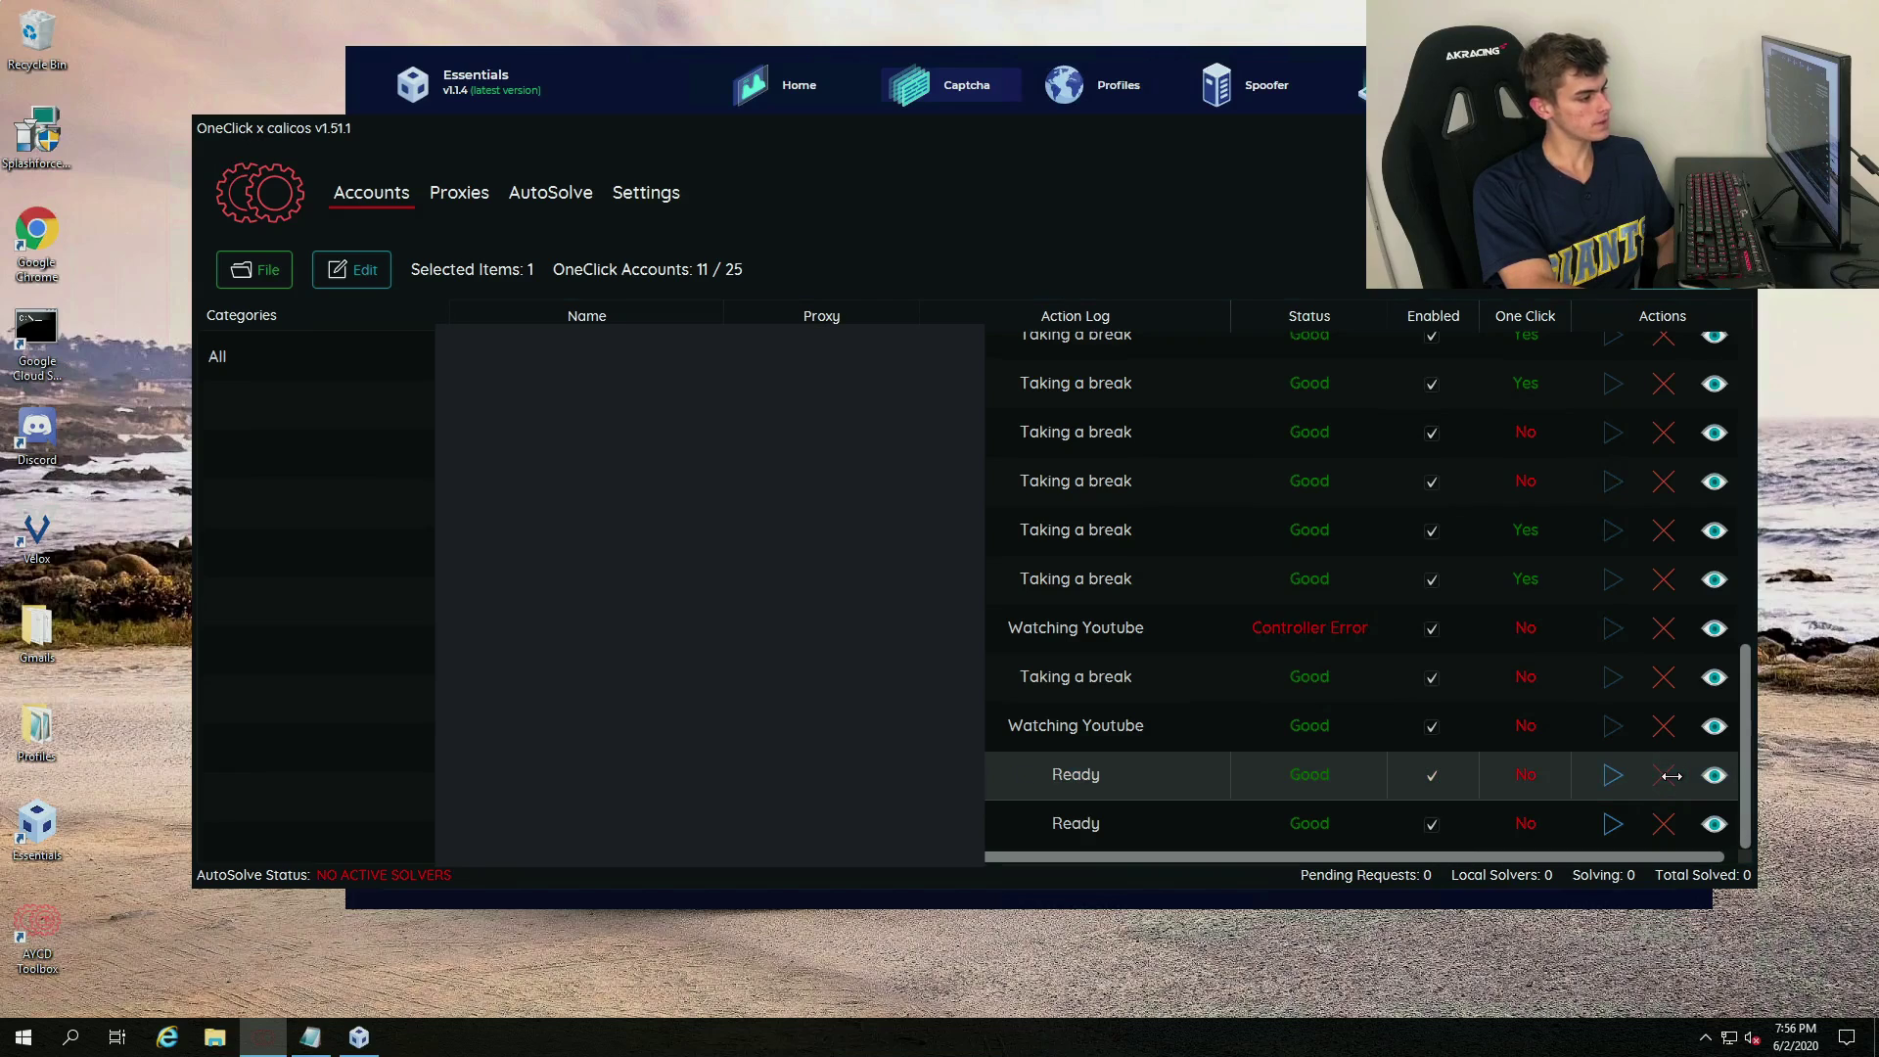
{"action": "right_click", "coordinate": [1168, 774]}
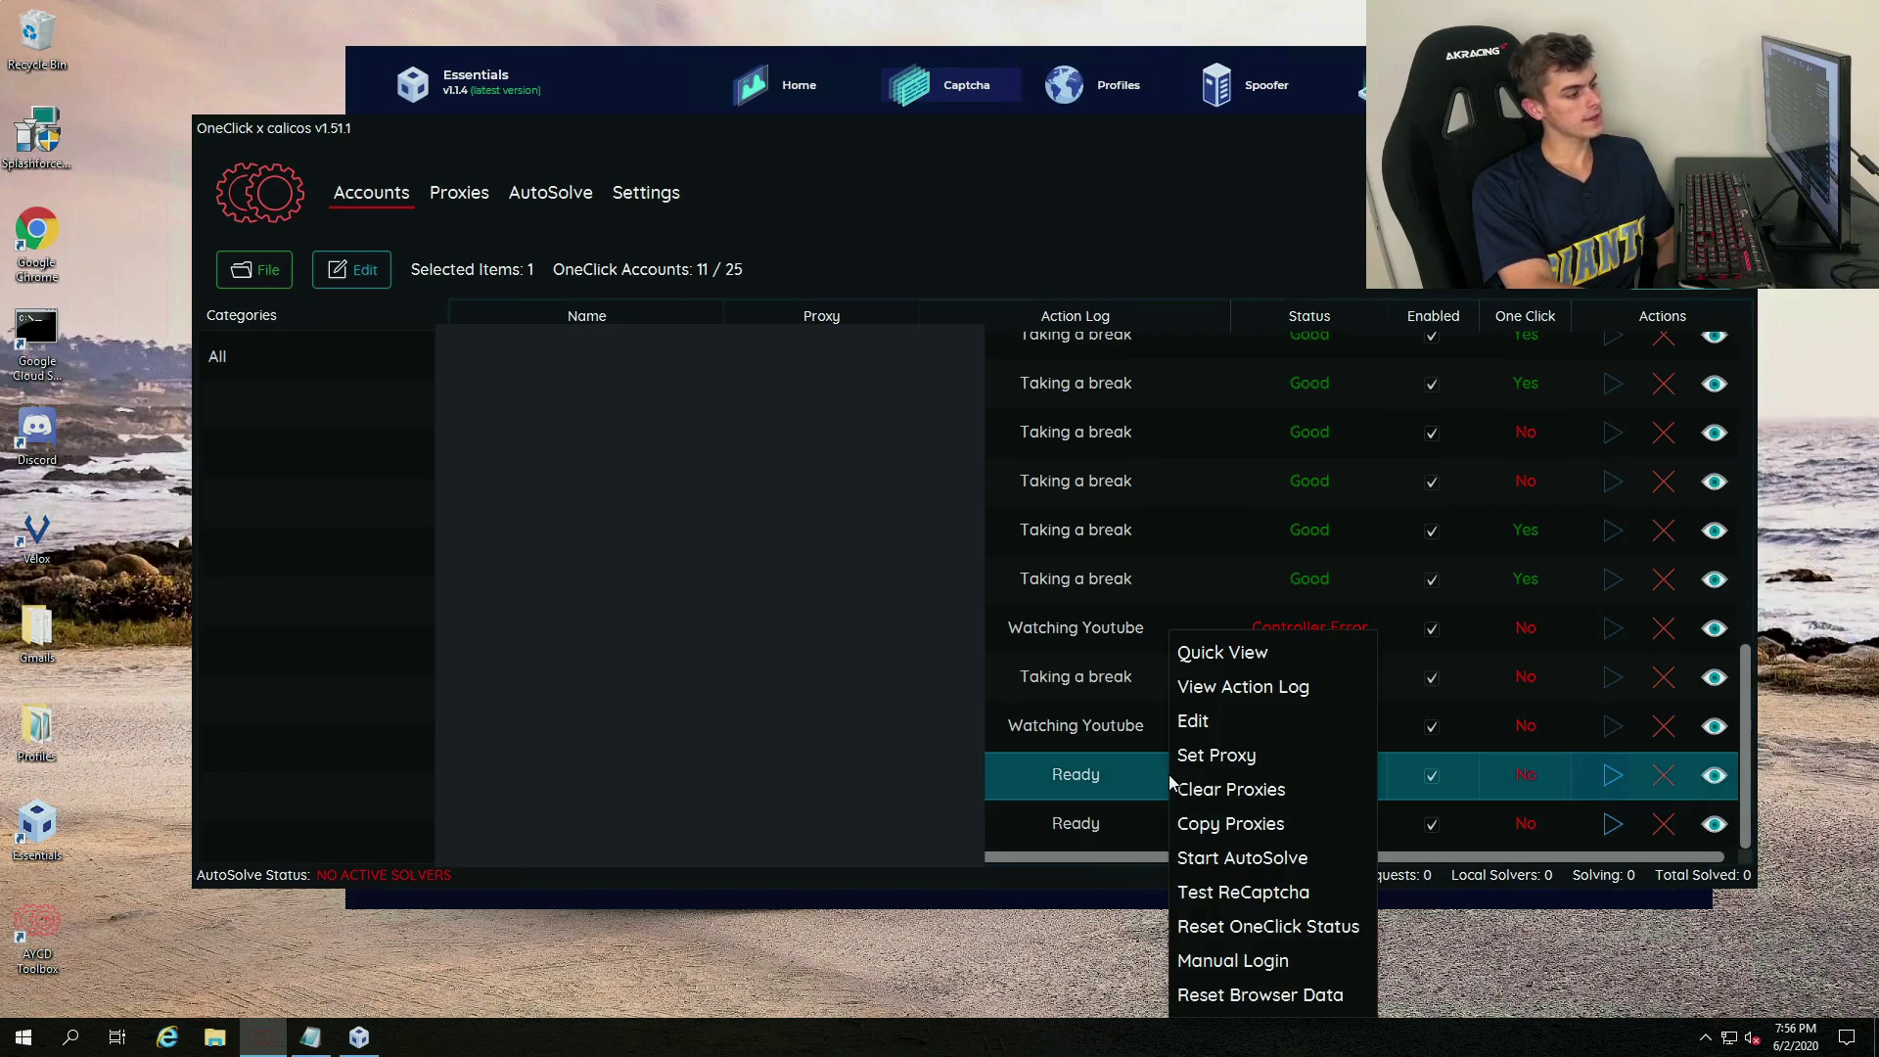
{"action": "left_click", "coordinate": [1243, 892]}
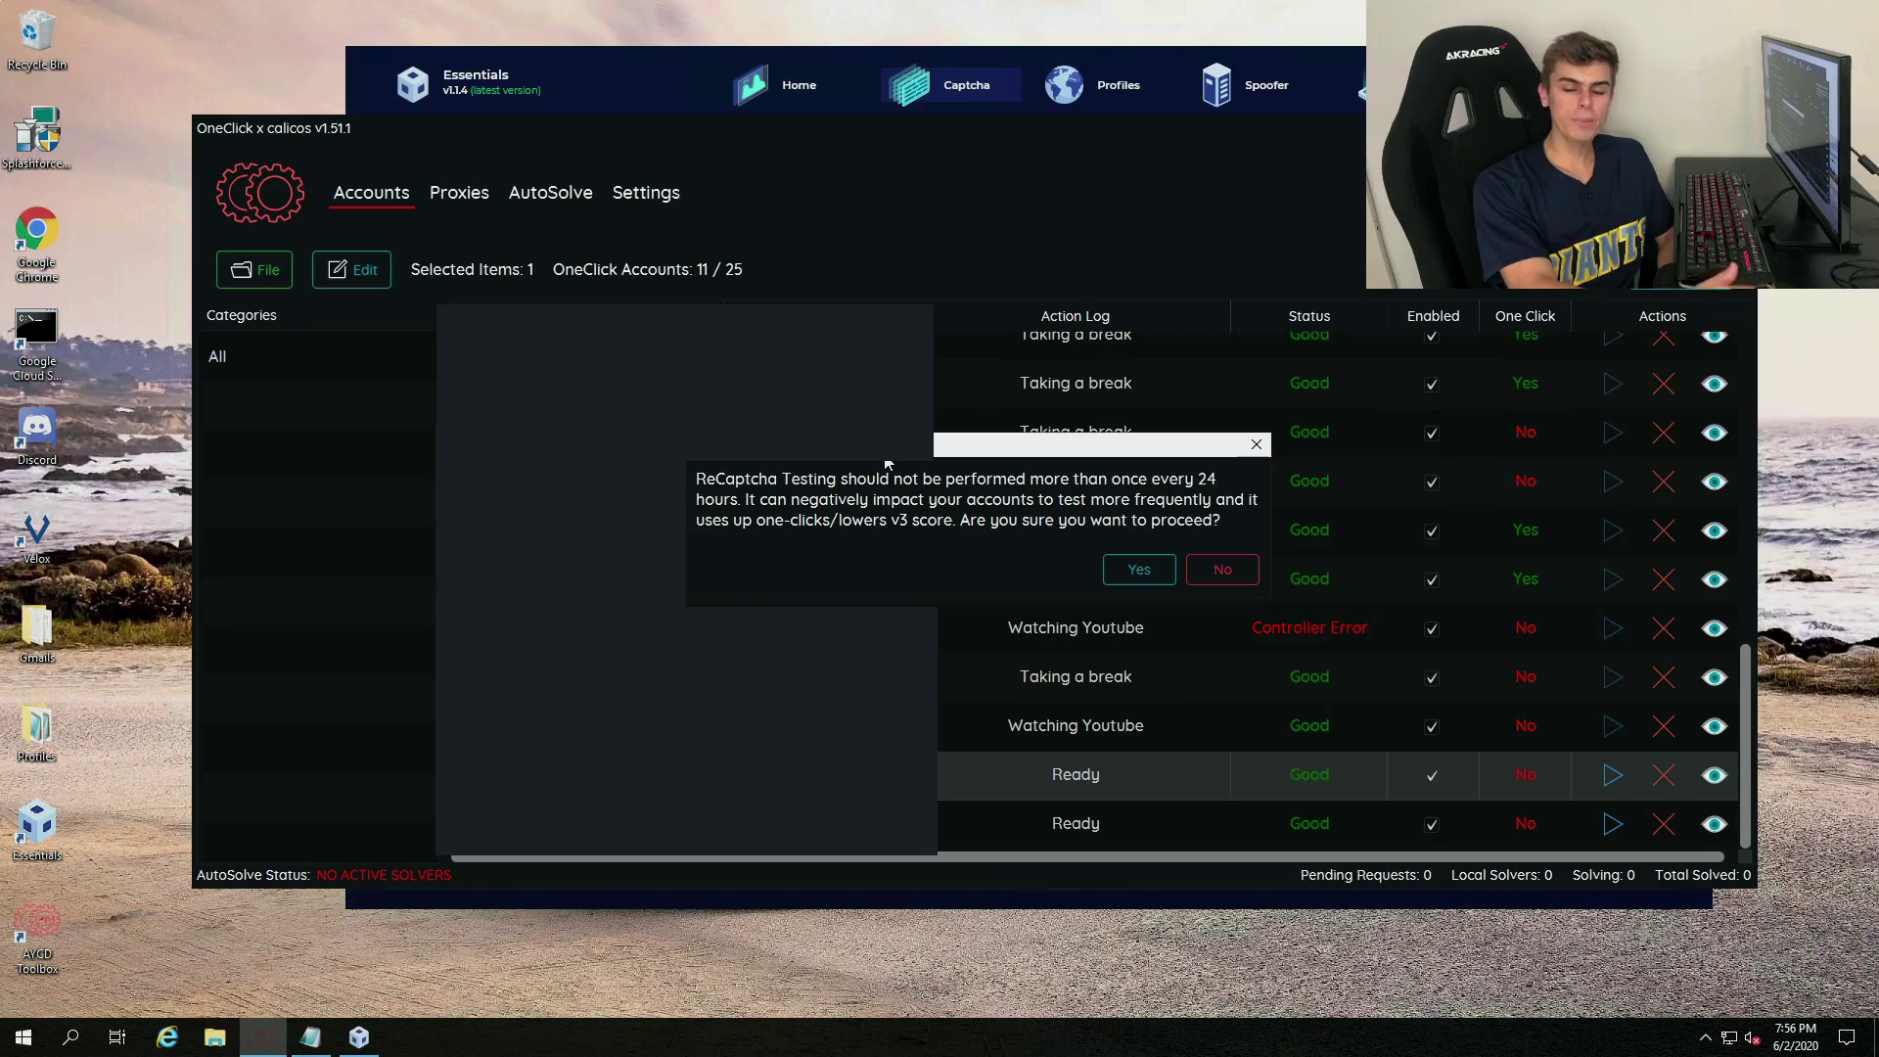
{"action": "left_click_drag", "start_coordinate": [887, 462], "coordinate": [956, 452]}
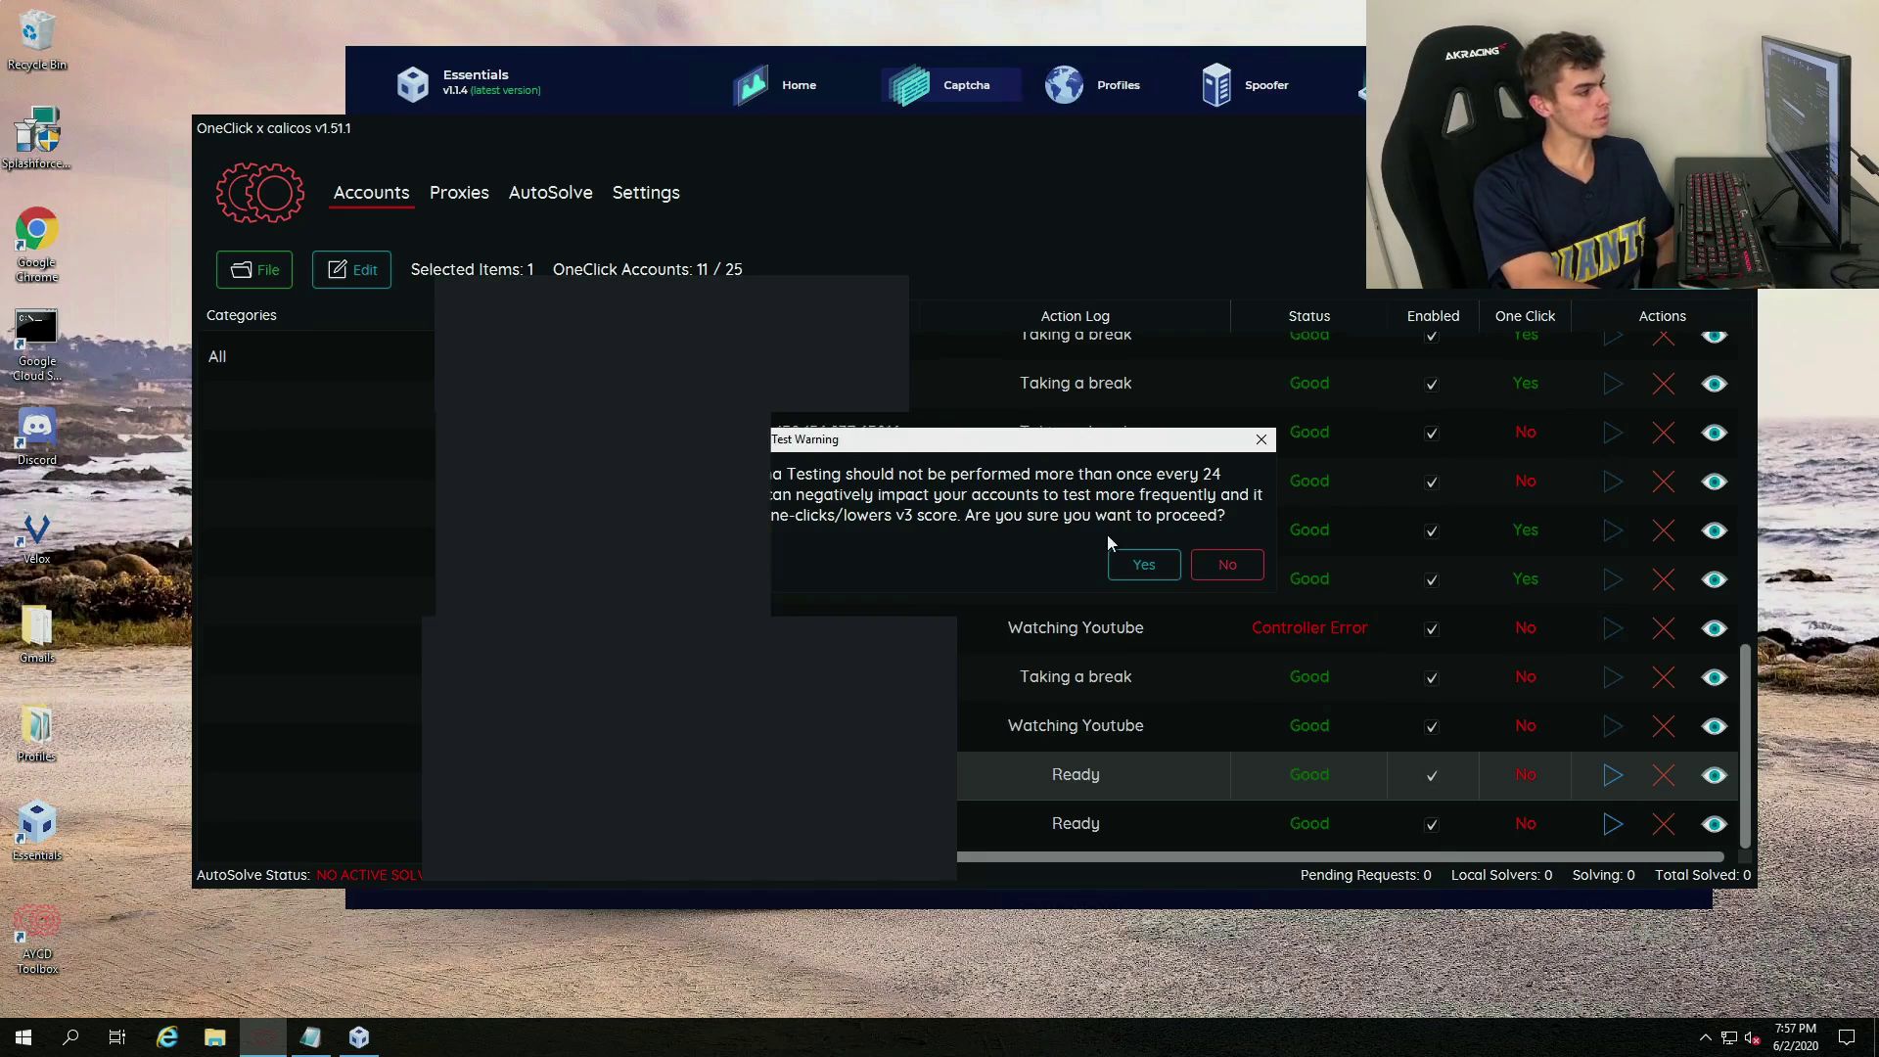
{"action": "left_click", "coordinate": [1137, 565]}
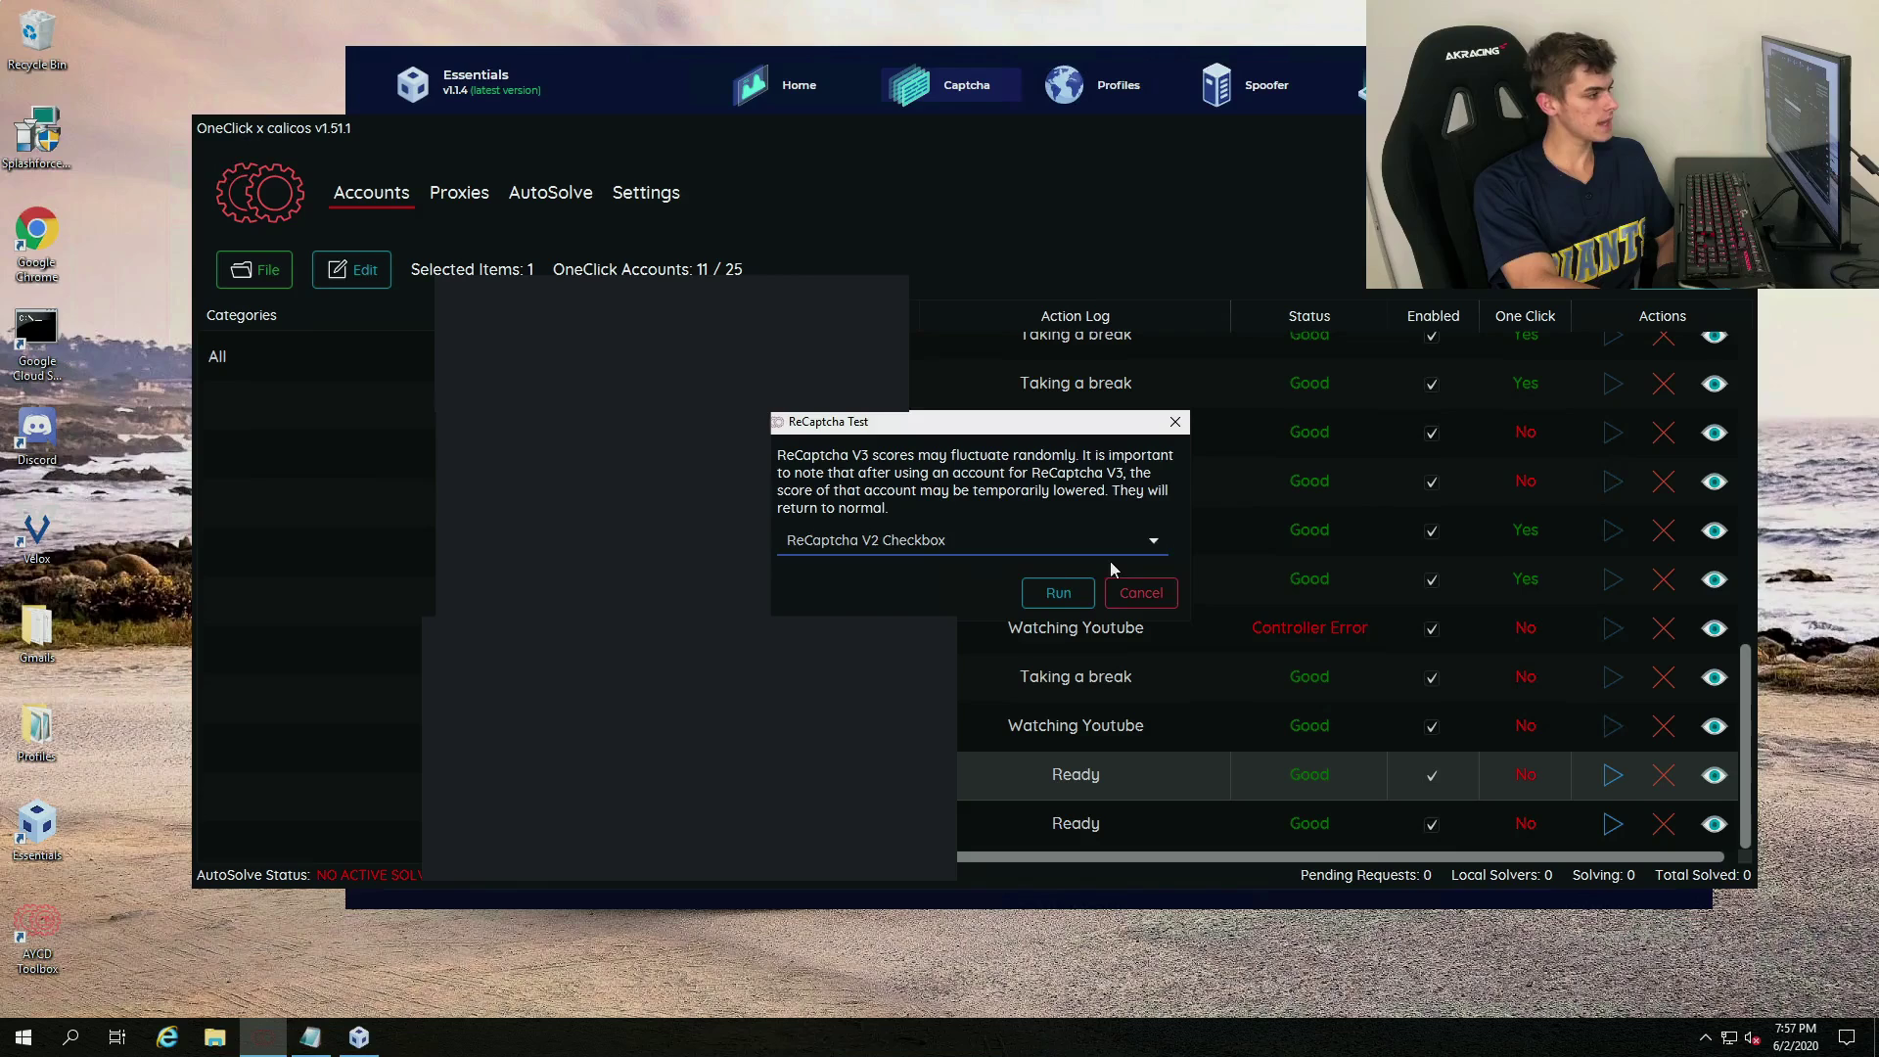
{"action": "left_click", "coordinate": [913, 548]}
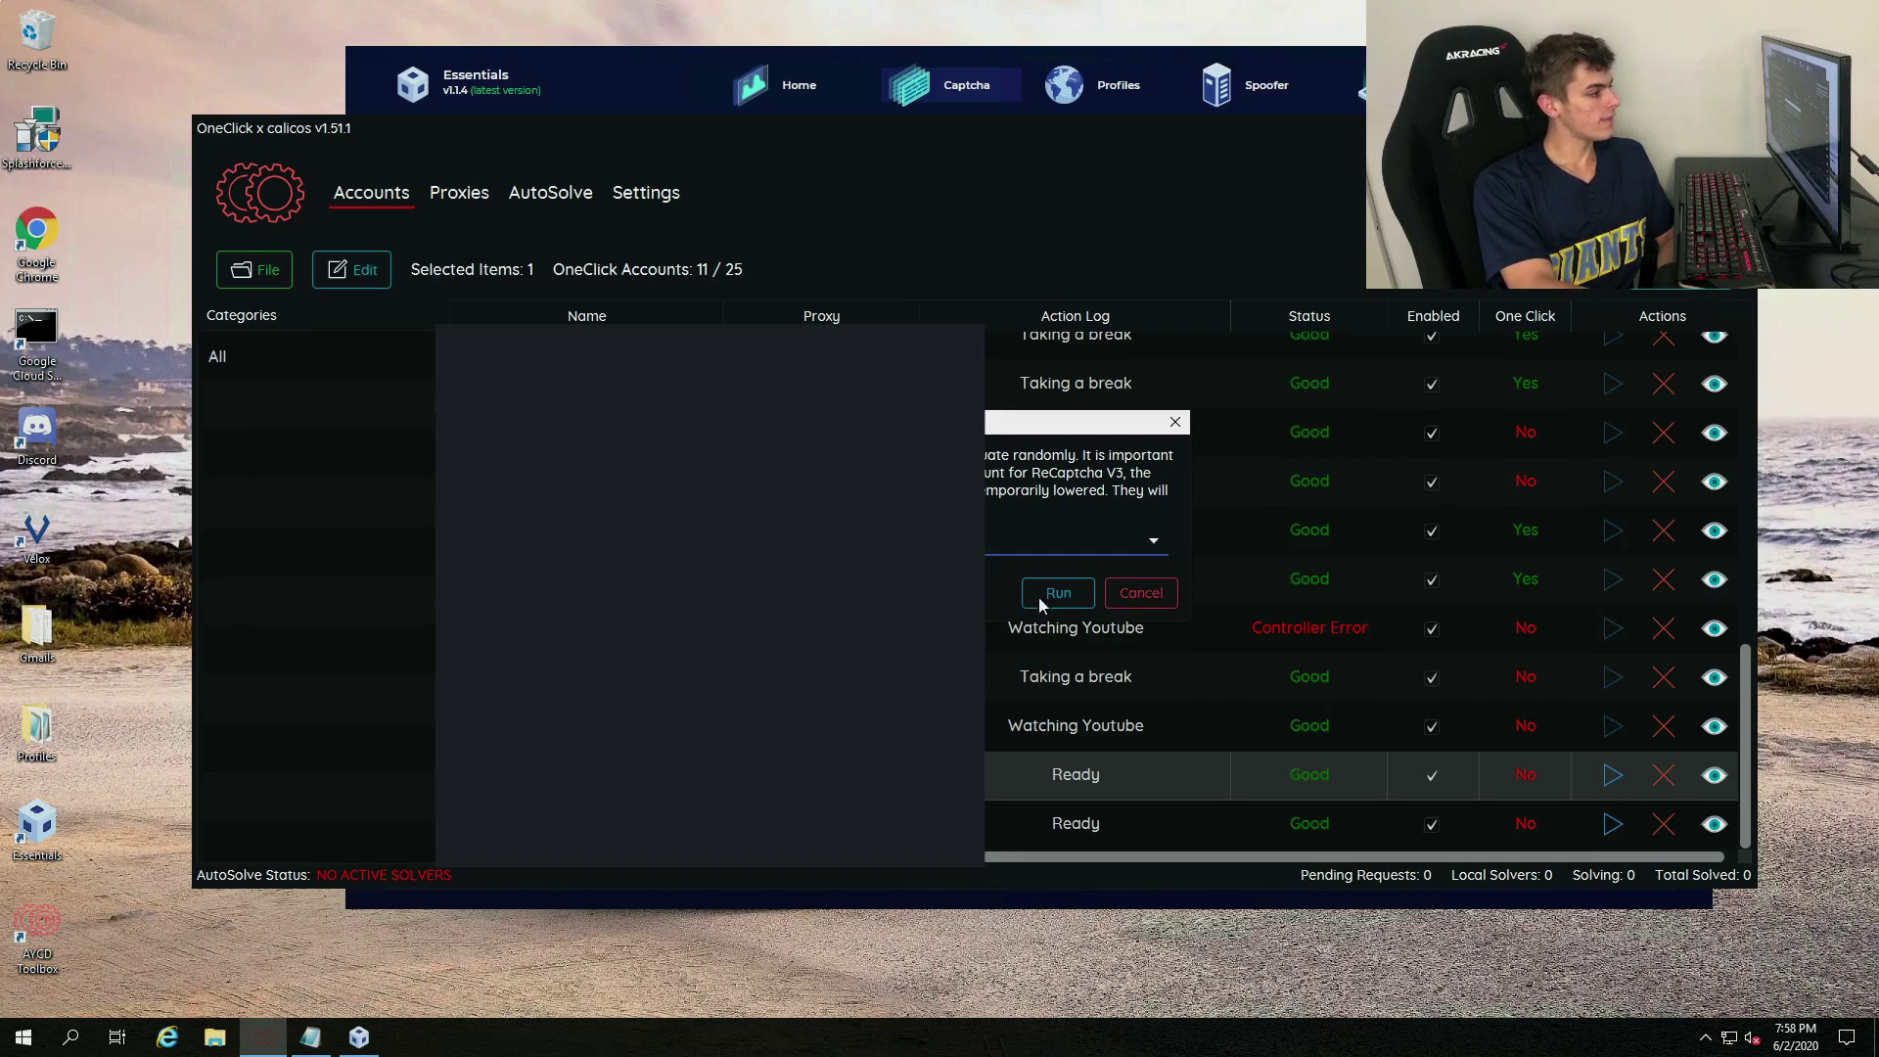
{"action": "left_click", "coordinate": [1057, 595]}
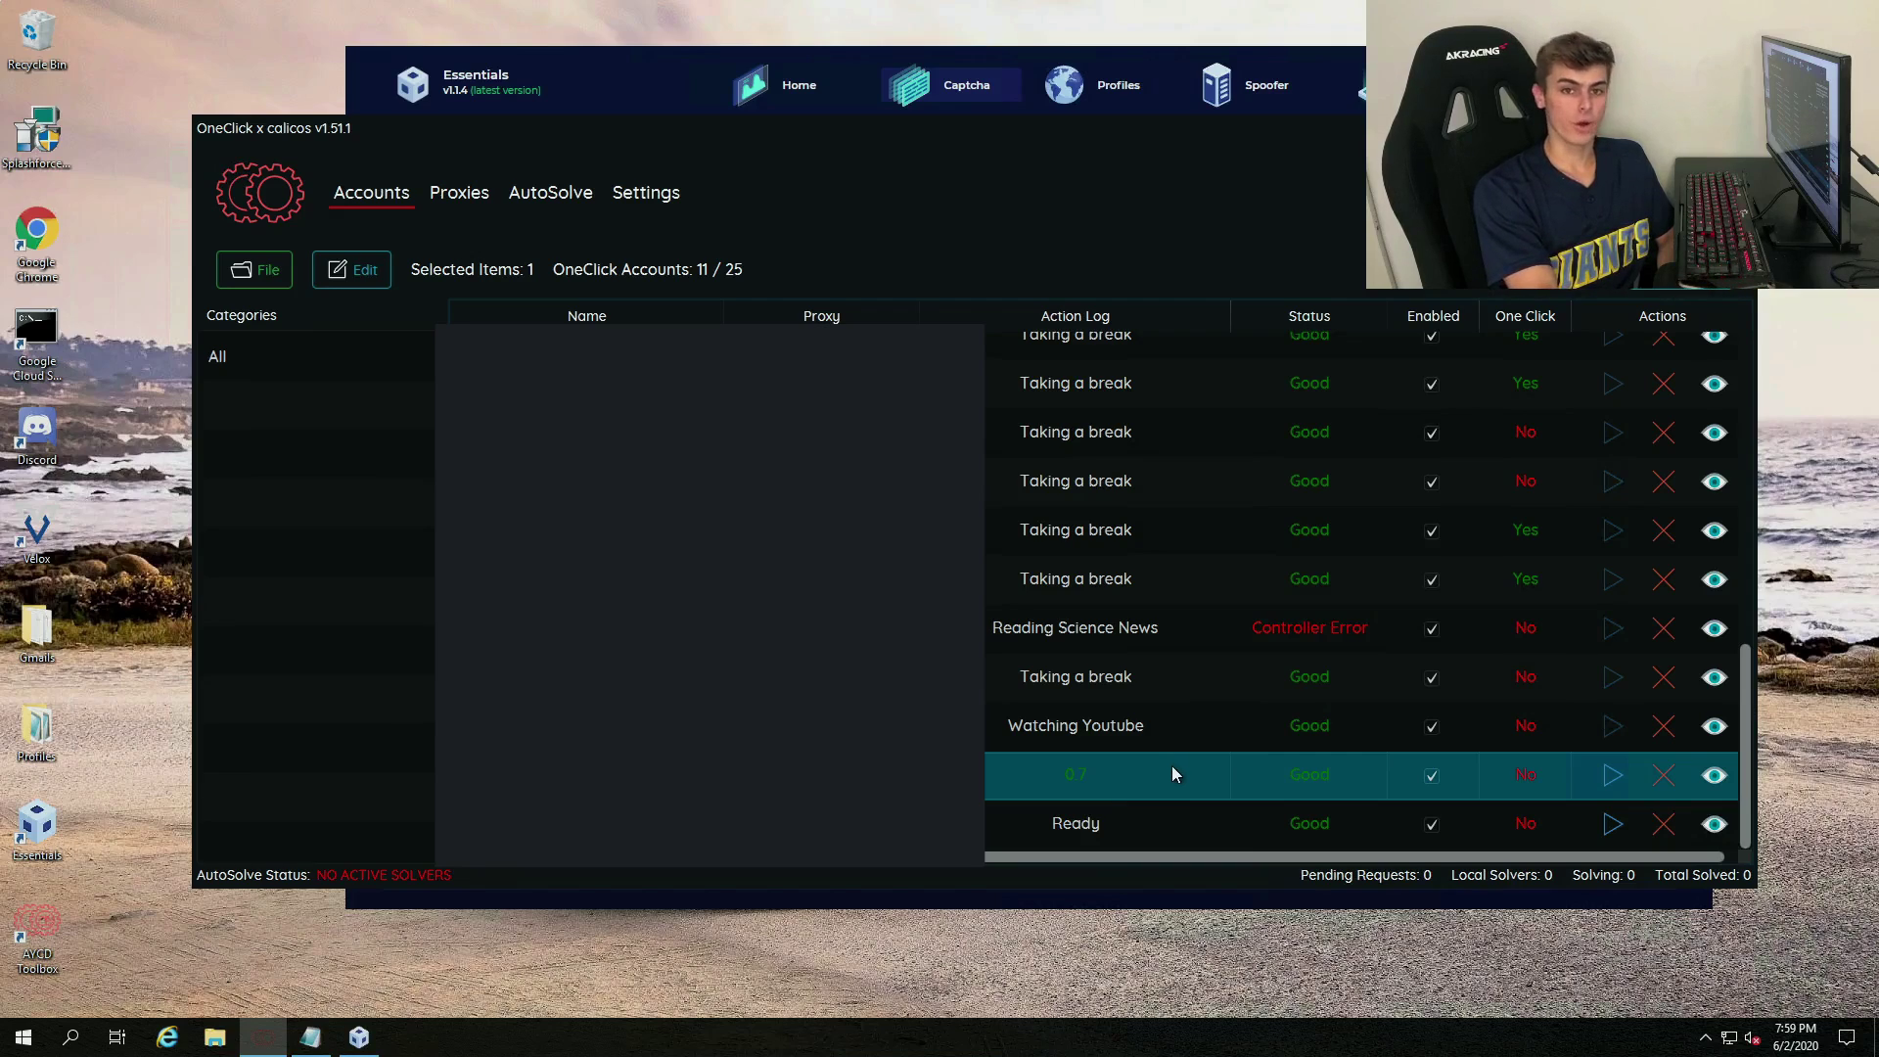
Step: Run a ReCaptcha V2 Checkbox test on the same account, accepting the testing warning
{"action": "right_click", "coordinate": [1125, 778]}
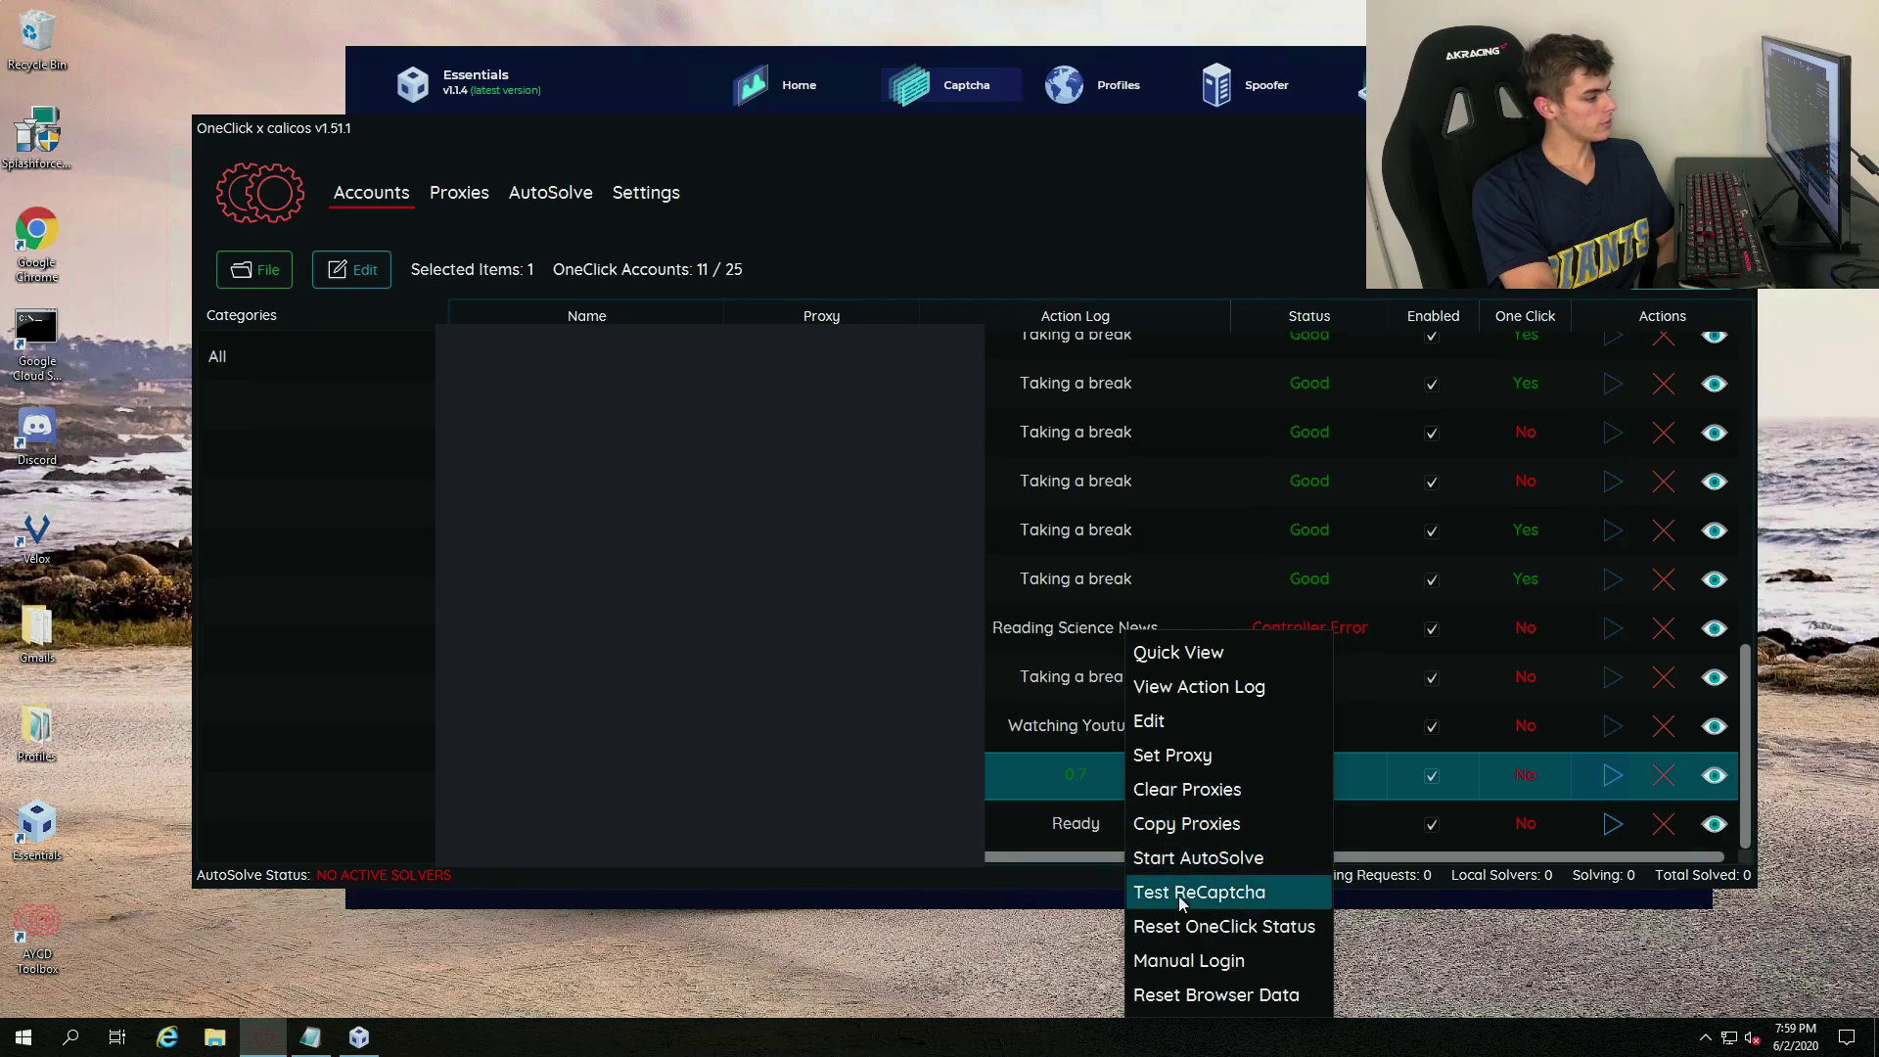
{"action": "left_click", "coordinate": [1181, 893]}
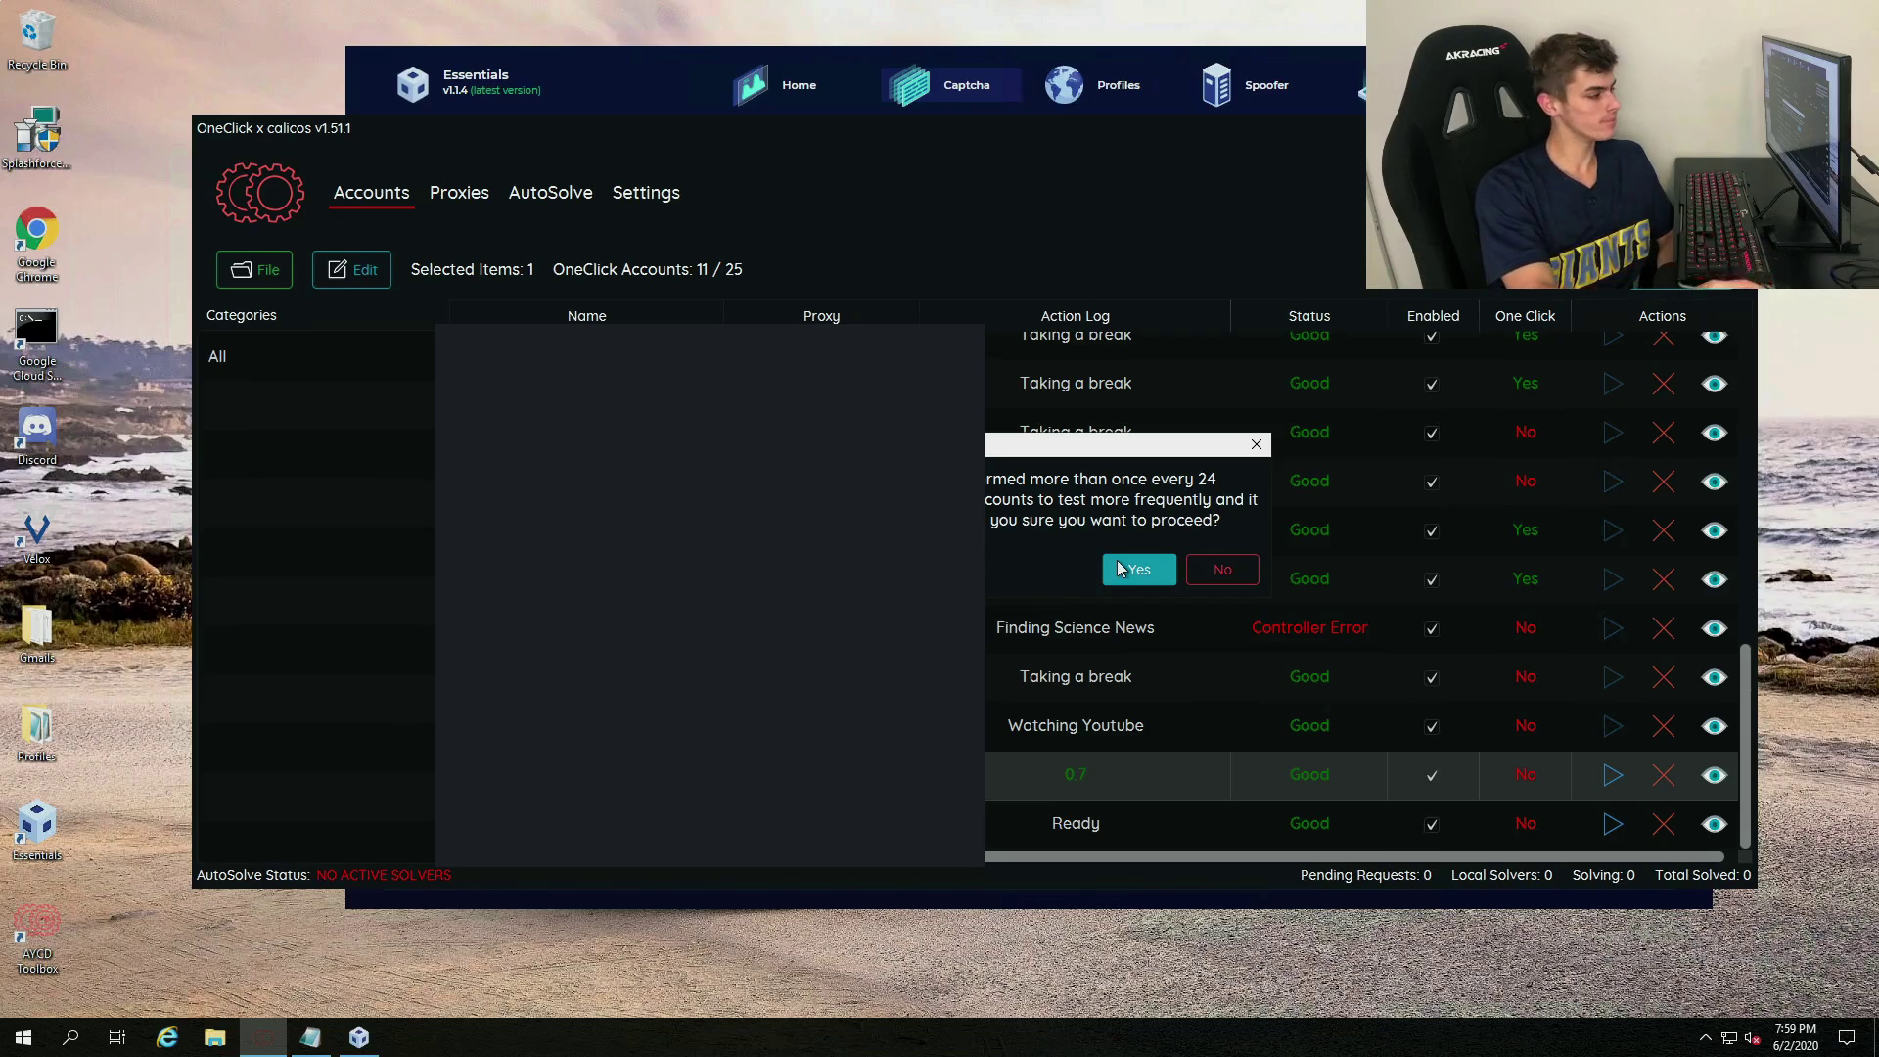
{"action": "left_click", "coordinate": [1121, 569]}
{"action": "left_click", "coordinate": [940, 543]}
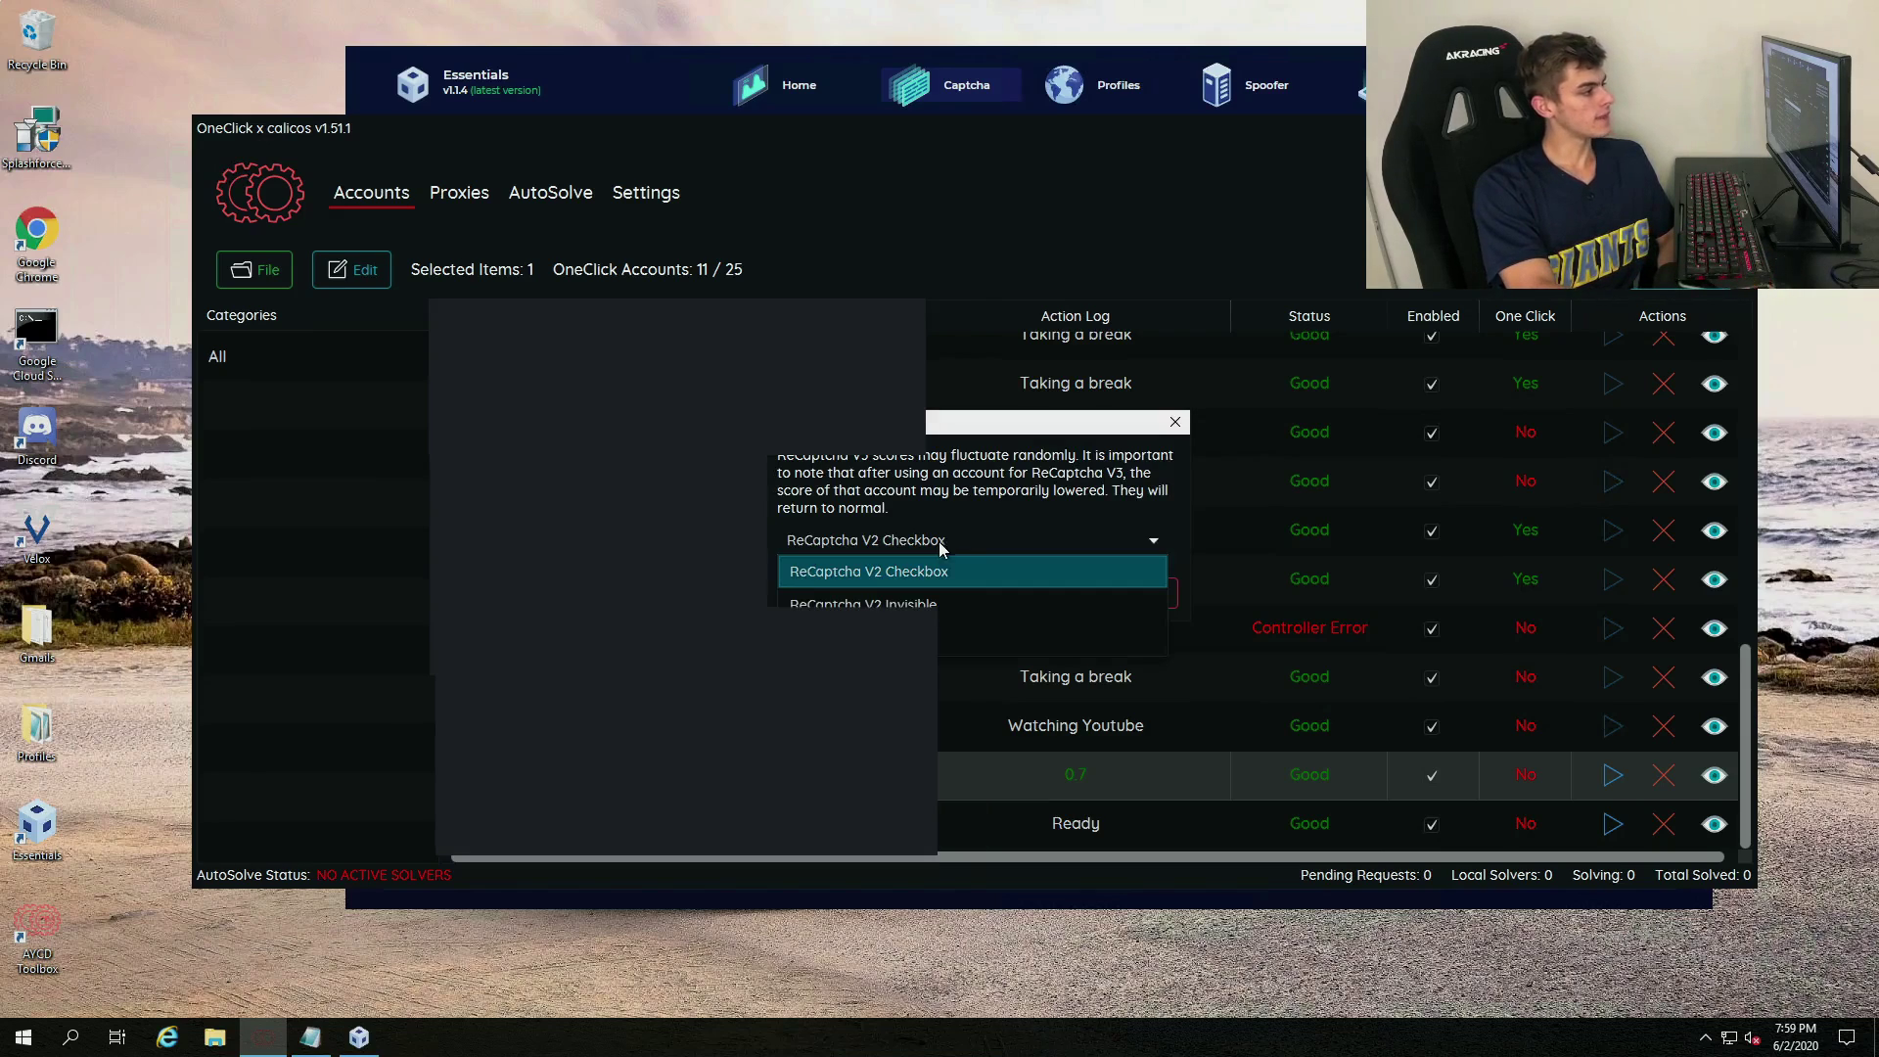
{"action": "left_click", "coordinate": [881, 575]}
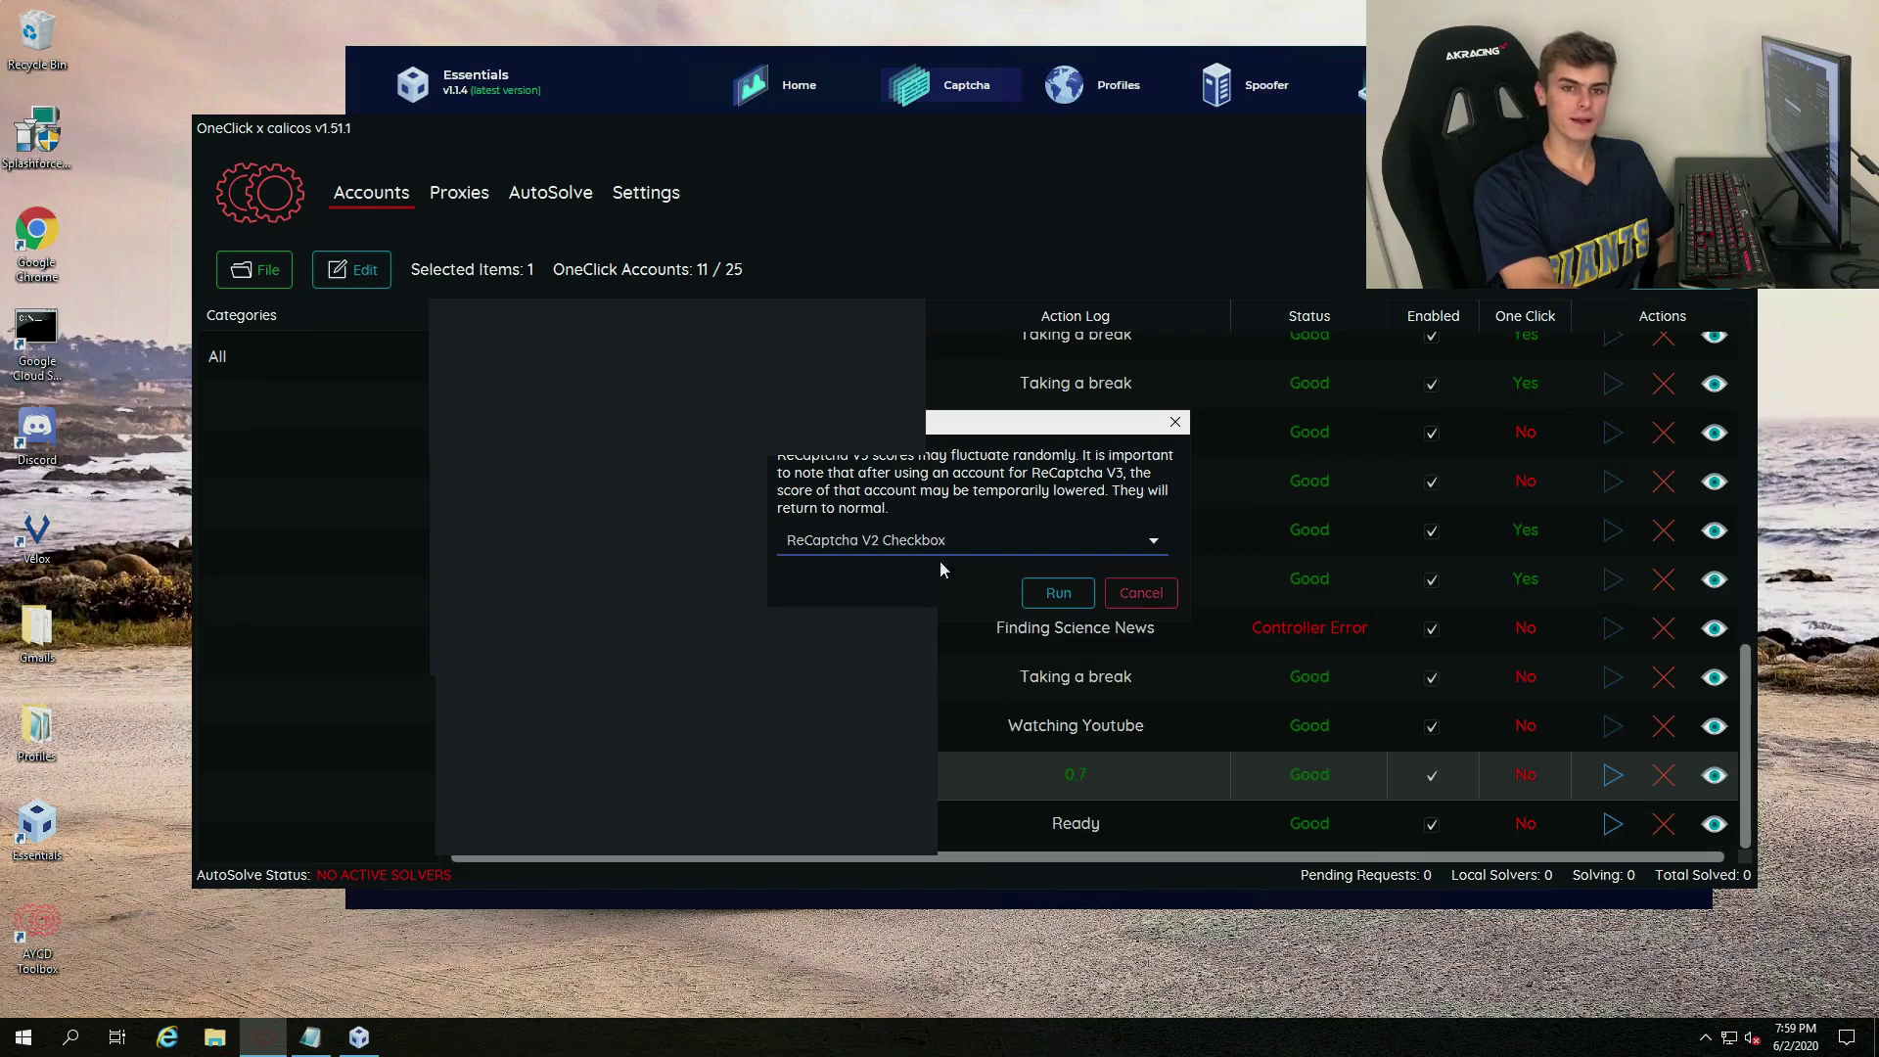
{"action": "left_click", "coordinate": [1058, 595]}
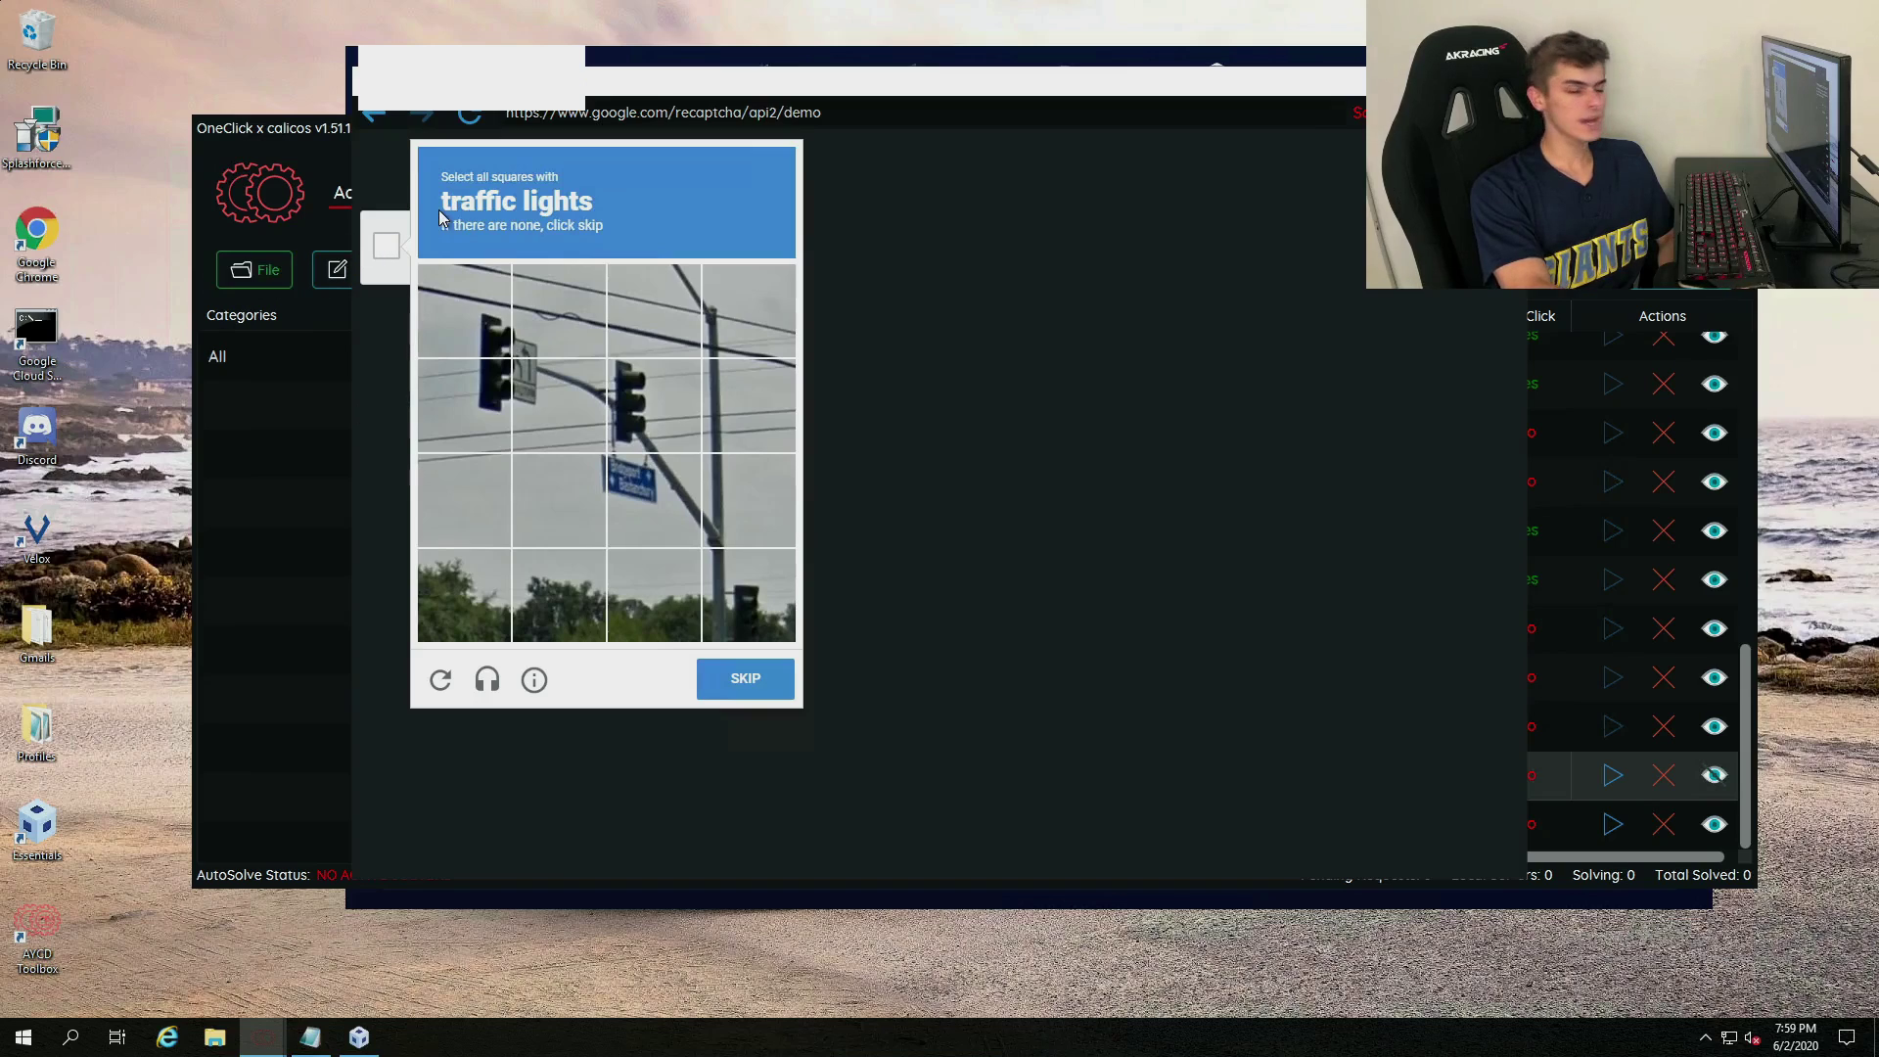
Step: Mark the squares with traffic lights in the captcha image and proceed to the next challenge
{"action": "left_click", "coordinate": [447, 323]}
{"action": "left_click", "coordinate": [476, 381]}
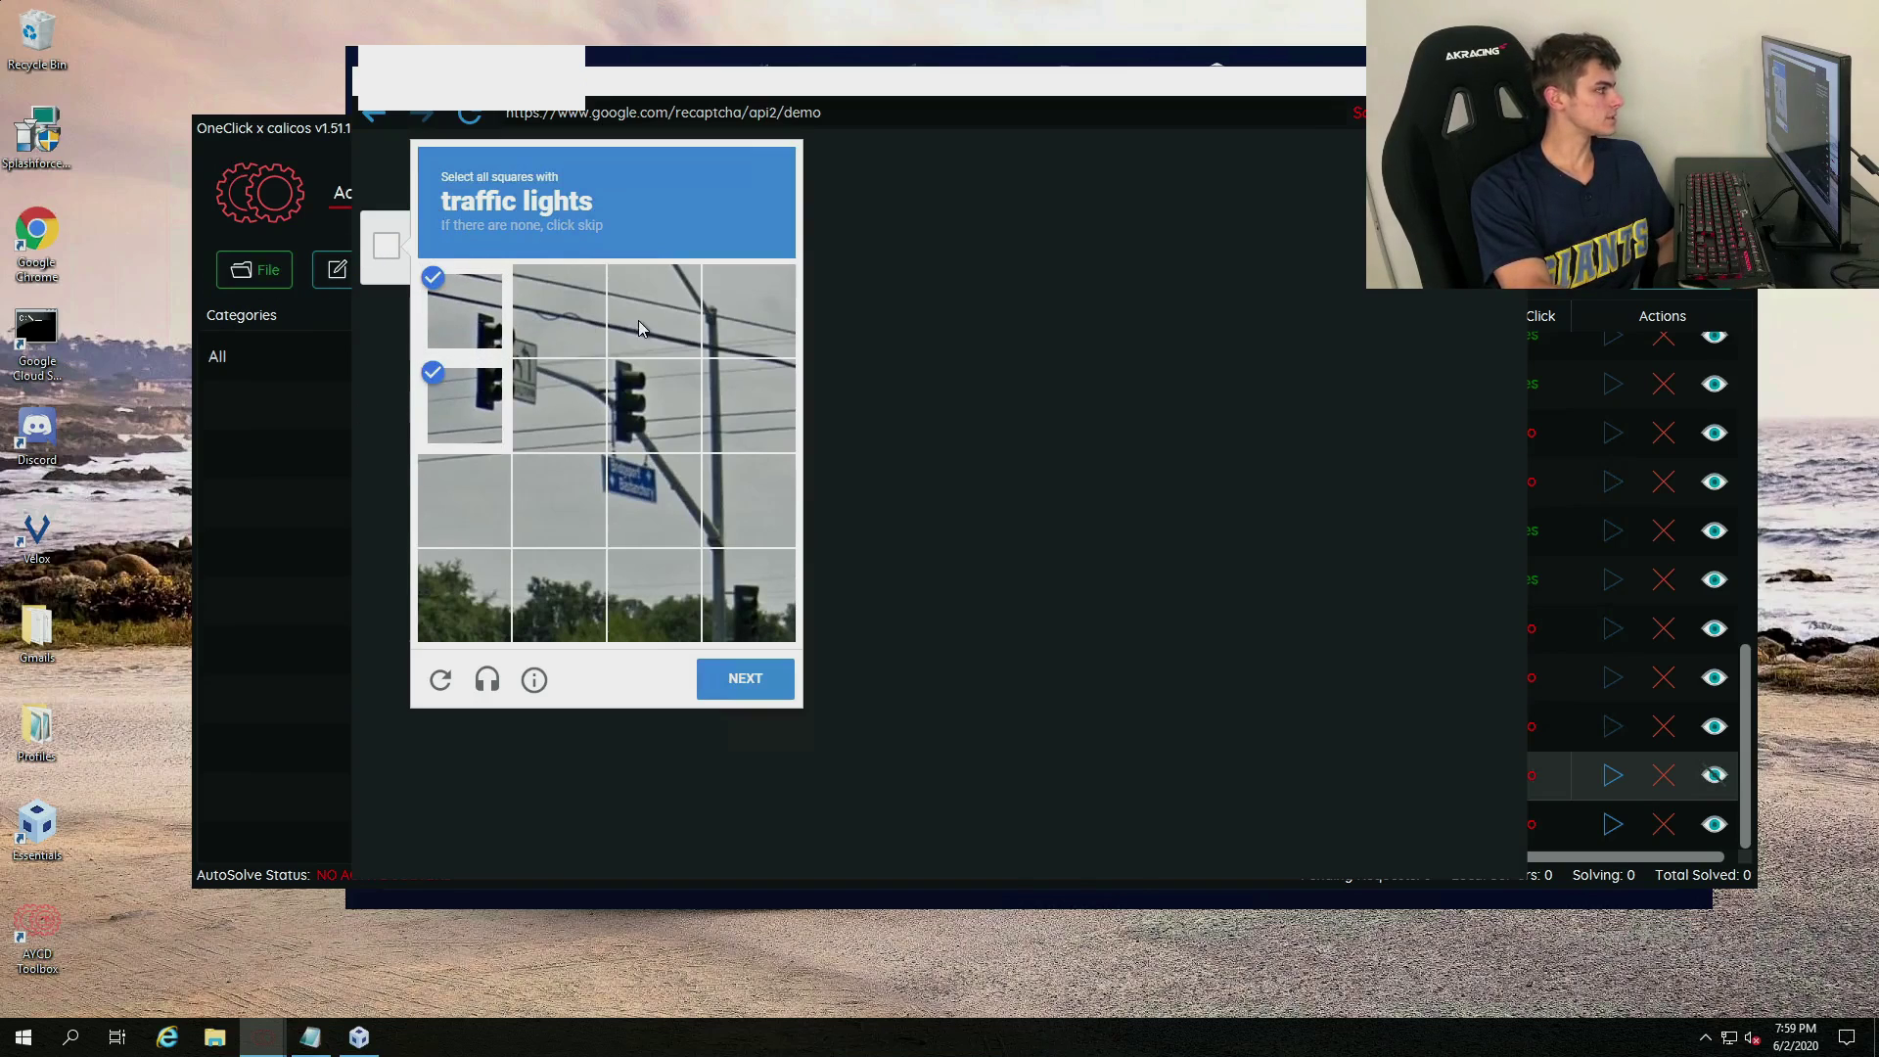
{"action": "left_click", "coordinate": [642, 328]}
{"action": "left_click", "coordinate": [636, 391]}
{"action": "left_click", "coordinate": [778, 695]}
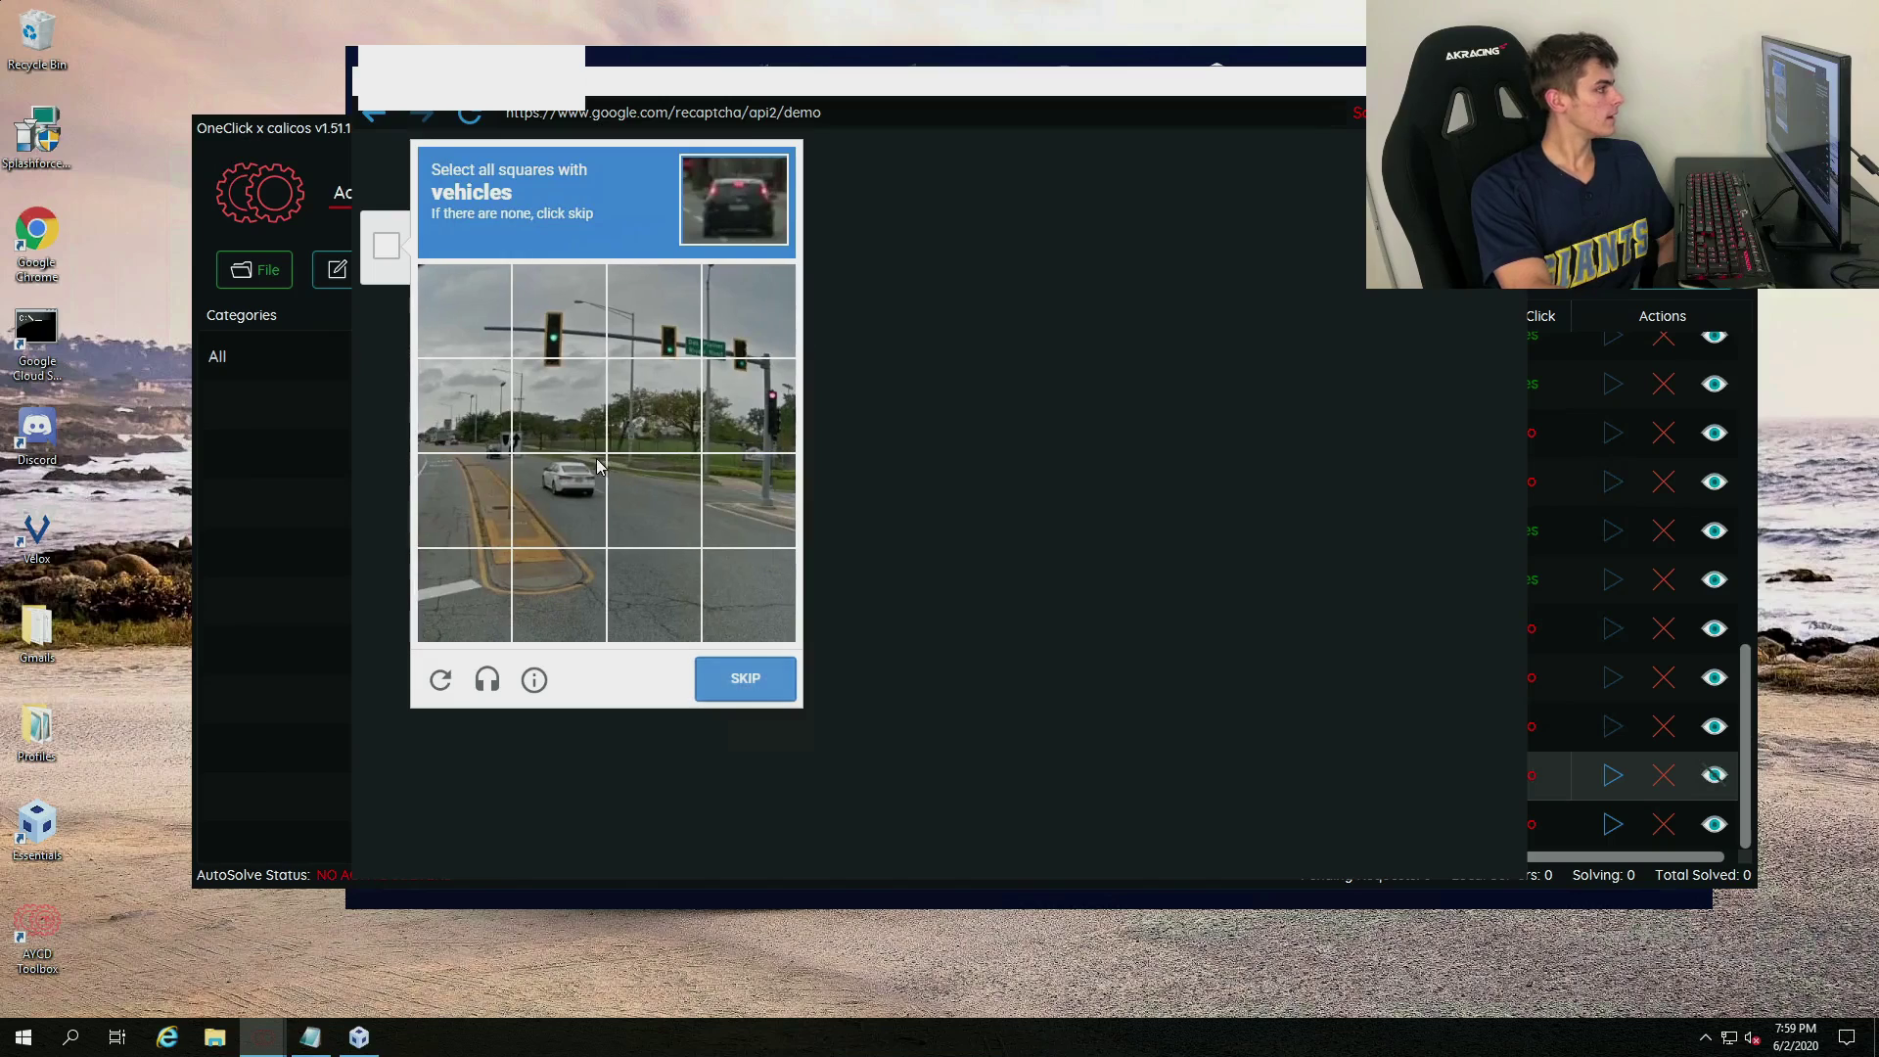
Step: Mark the squares with vehicles in the street image and submit them for verification
{"action": "left_click", "coordinate": [576, 492]}
{"action": "left_click", "coordinate": [468, 409]}
{"action": "left_click", "coordinate": [470, 498]}
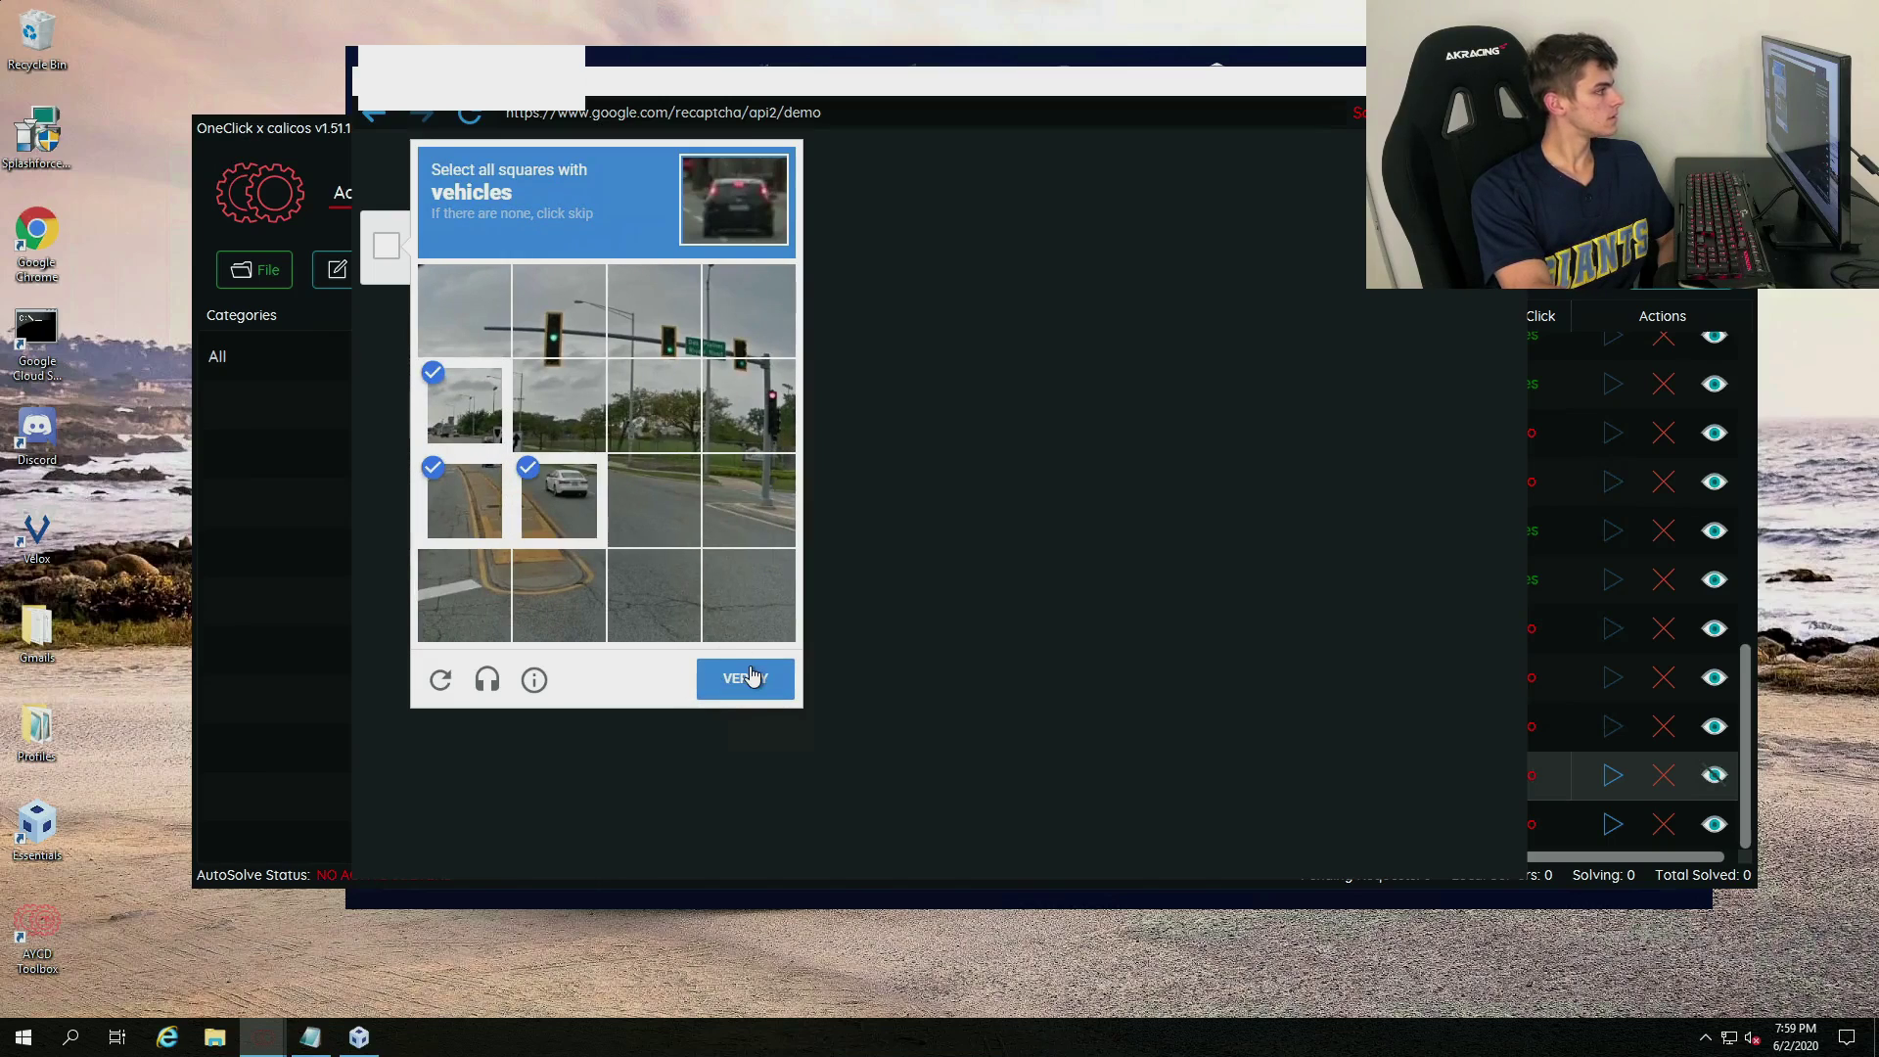
{"action": "left_click", "coordinate": [752, 675]}
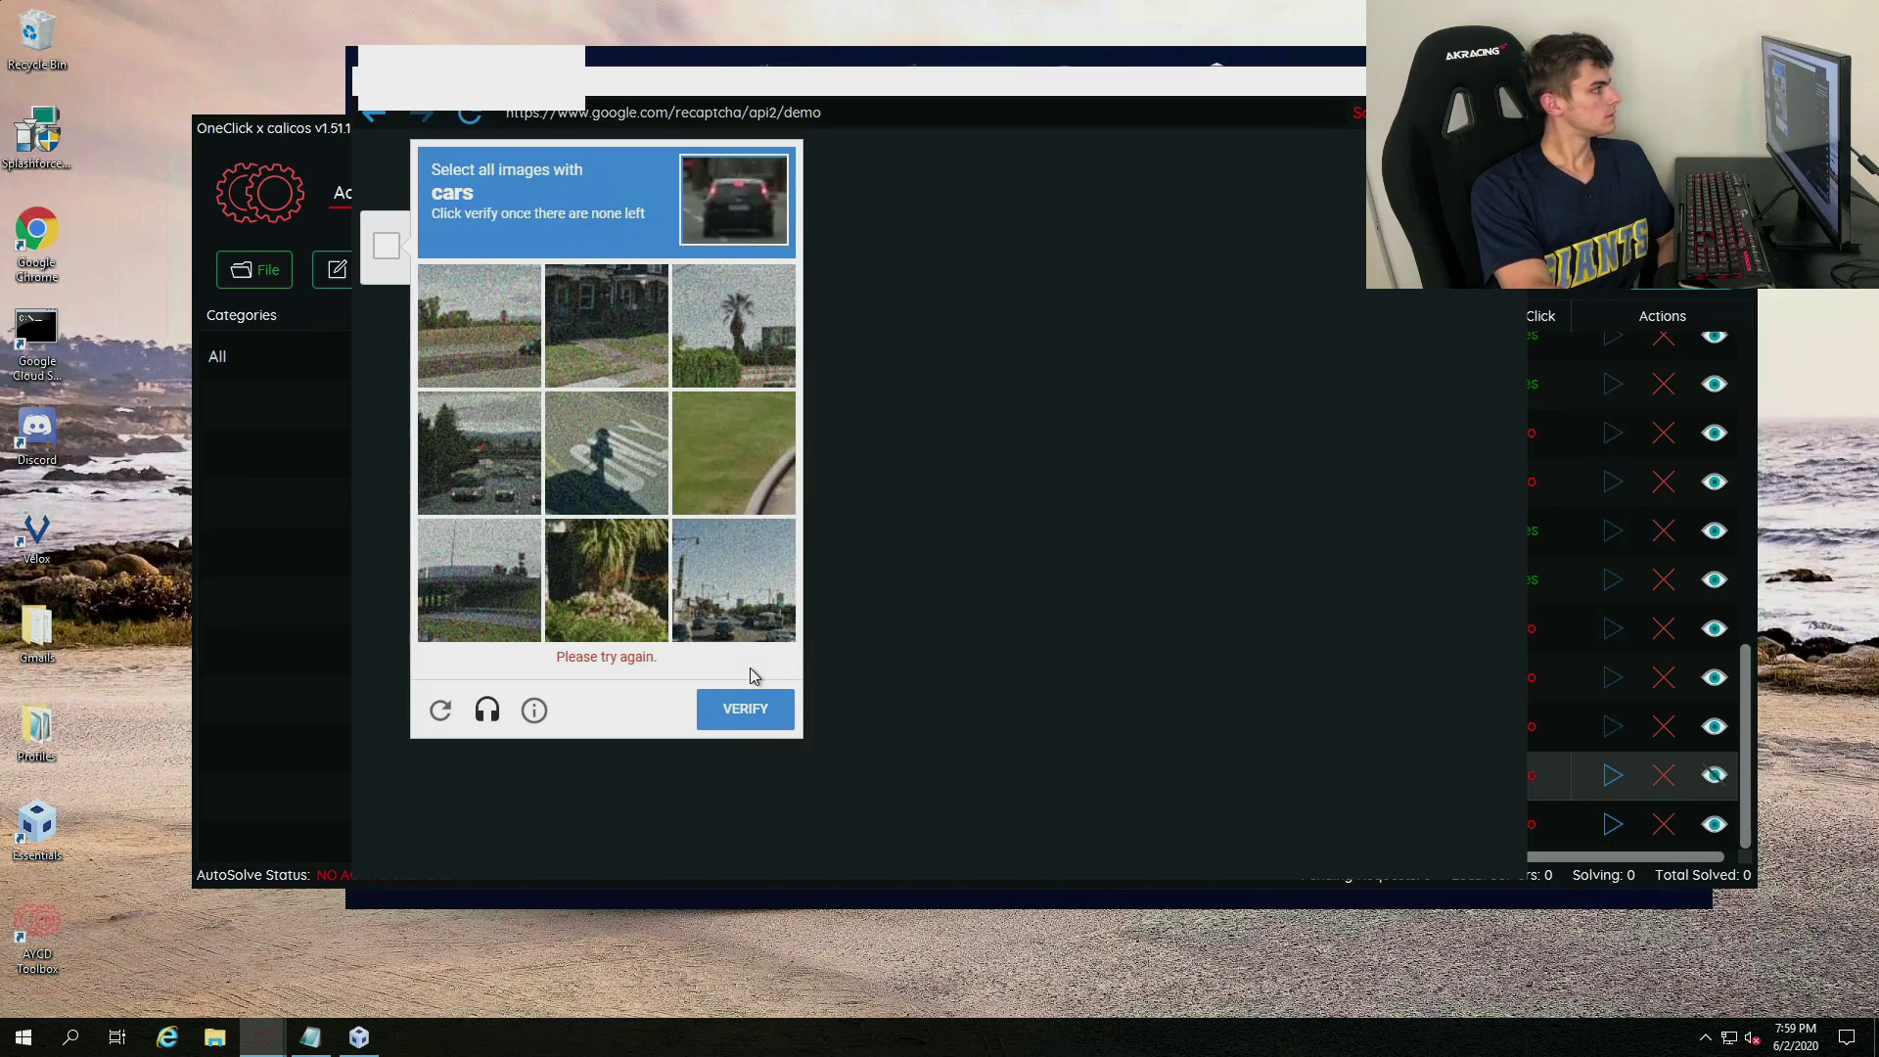
Step: Select every image with cars, including the replacement images, until none are left and verify the captcha
{"action": "left_click", "coordinate": [509, 460]}
{"action": "left_click", "coordinate": [688, 599]}
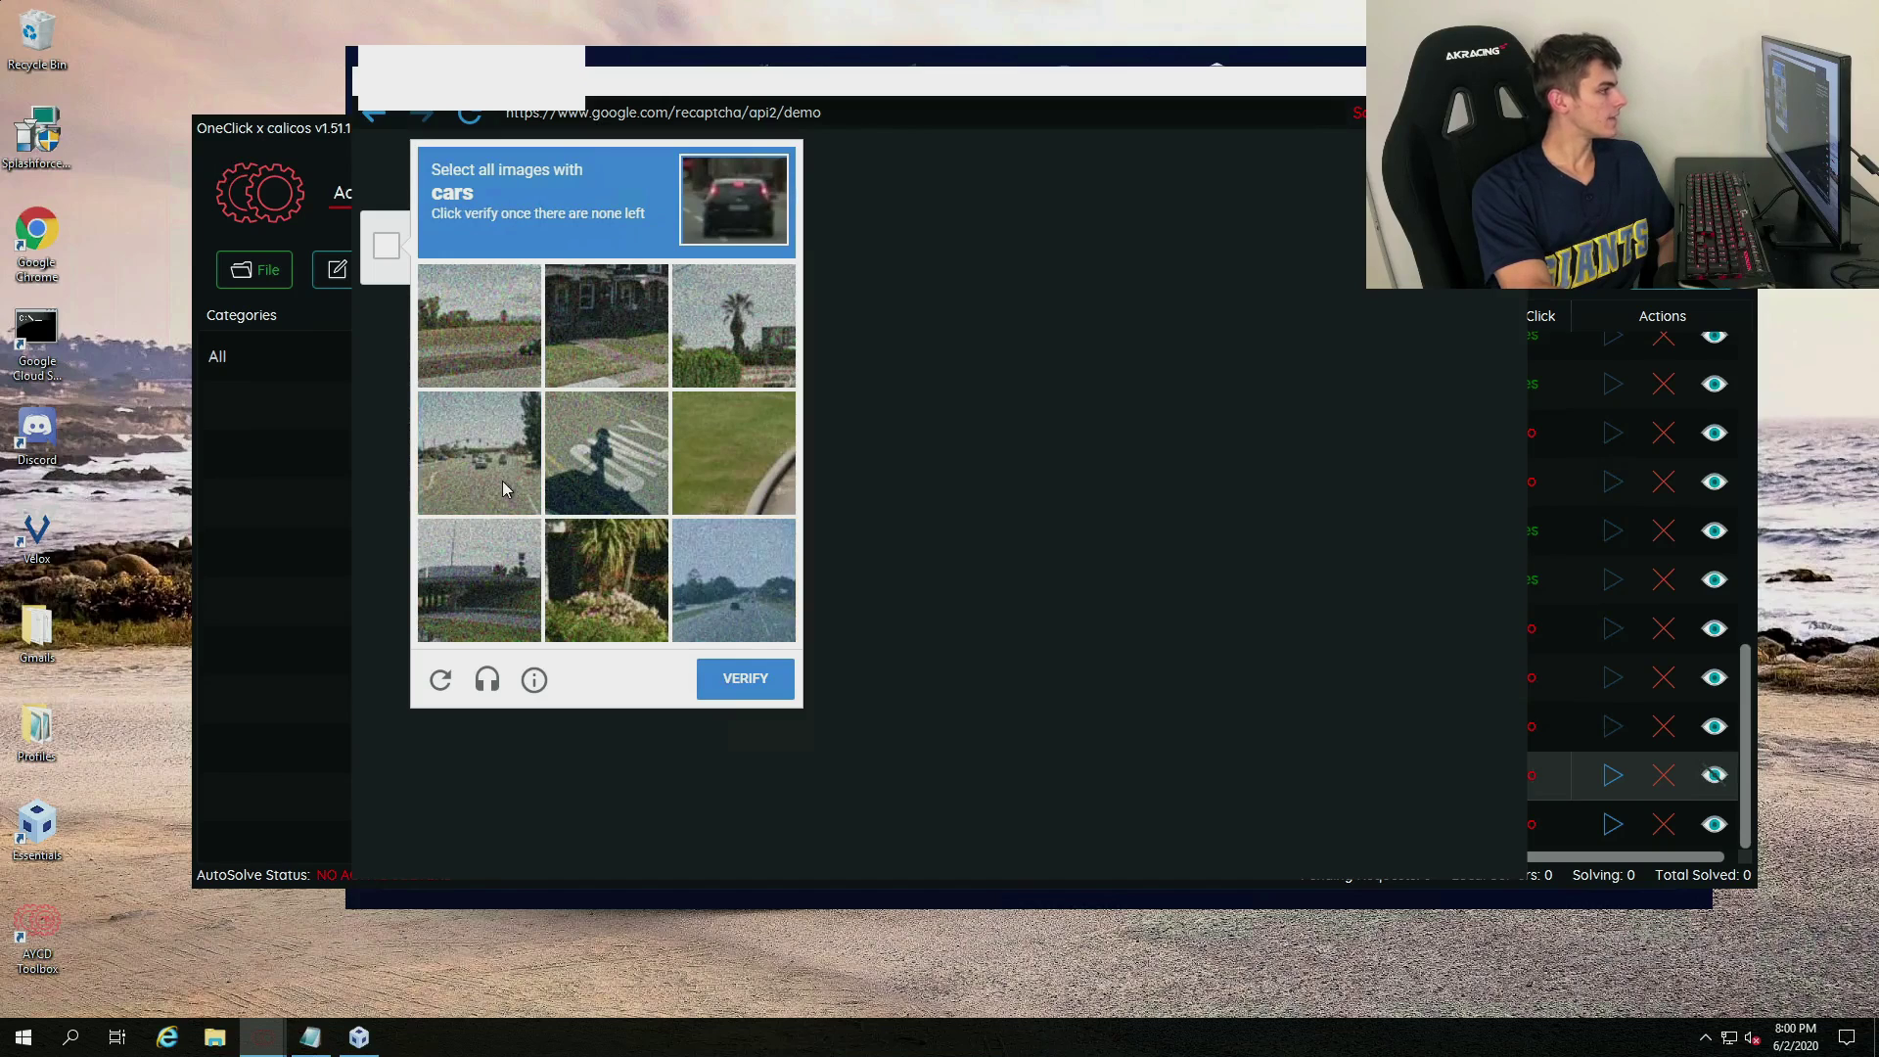
{"action": "left_click", "coordinate": [504, 484]}
{"action": "left_click", "coordinate": [747, 626]}
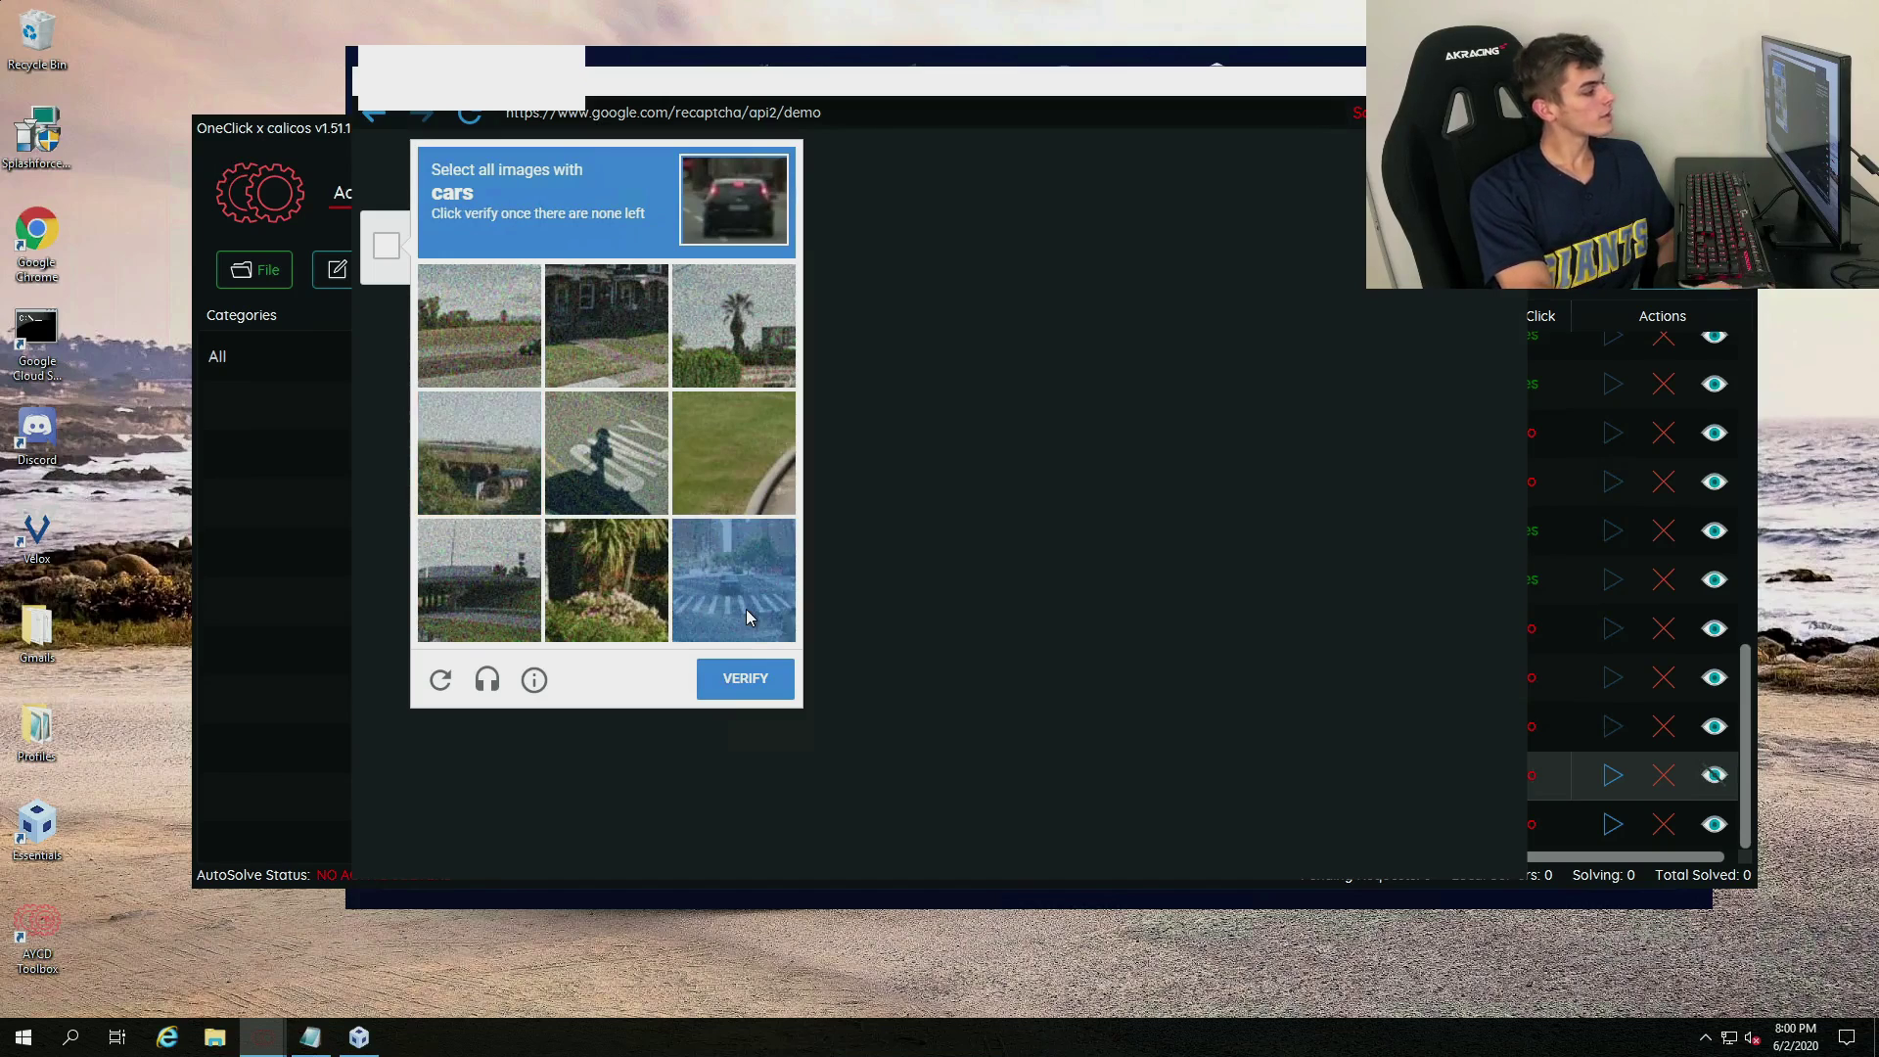
{"action": "left_click", "coordinate": [739, 609]}
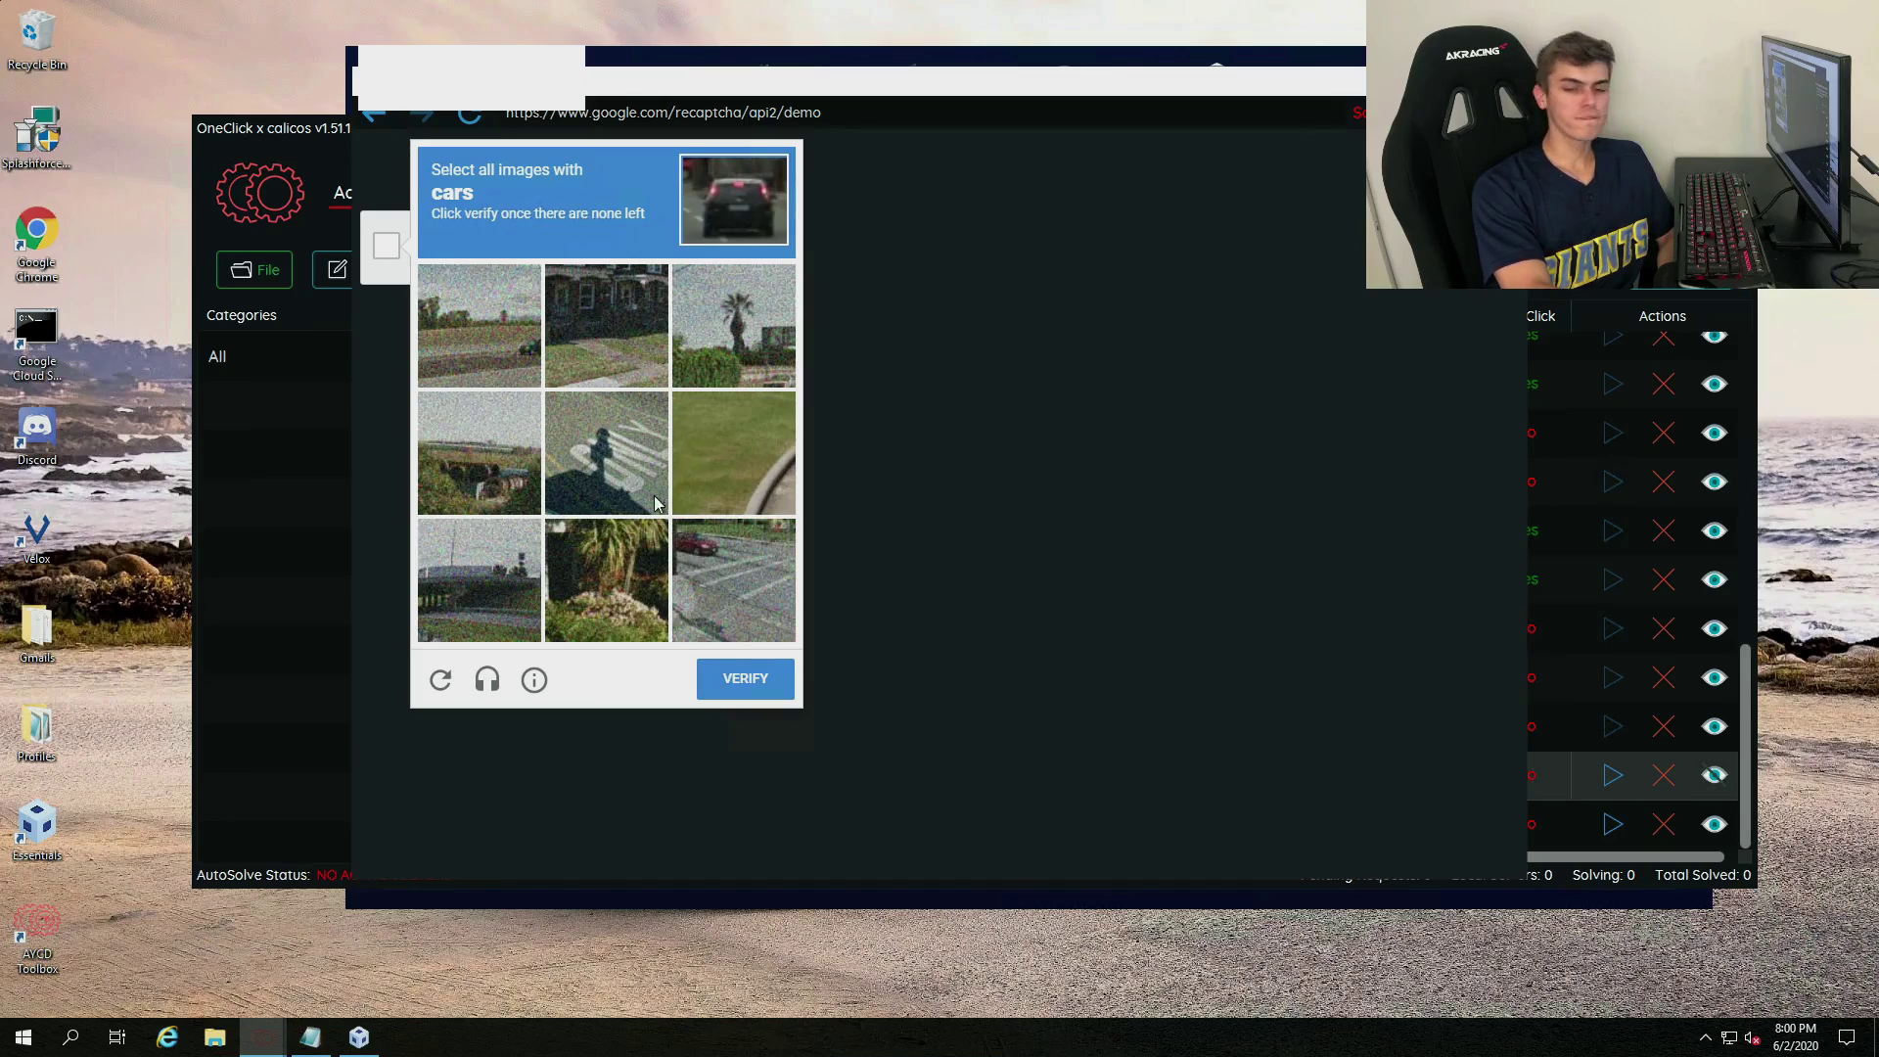
{"action": "left_click", "coordinate": [727, 564]}
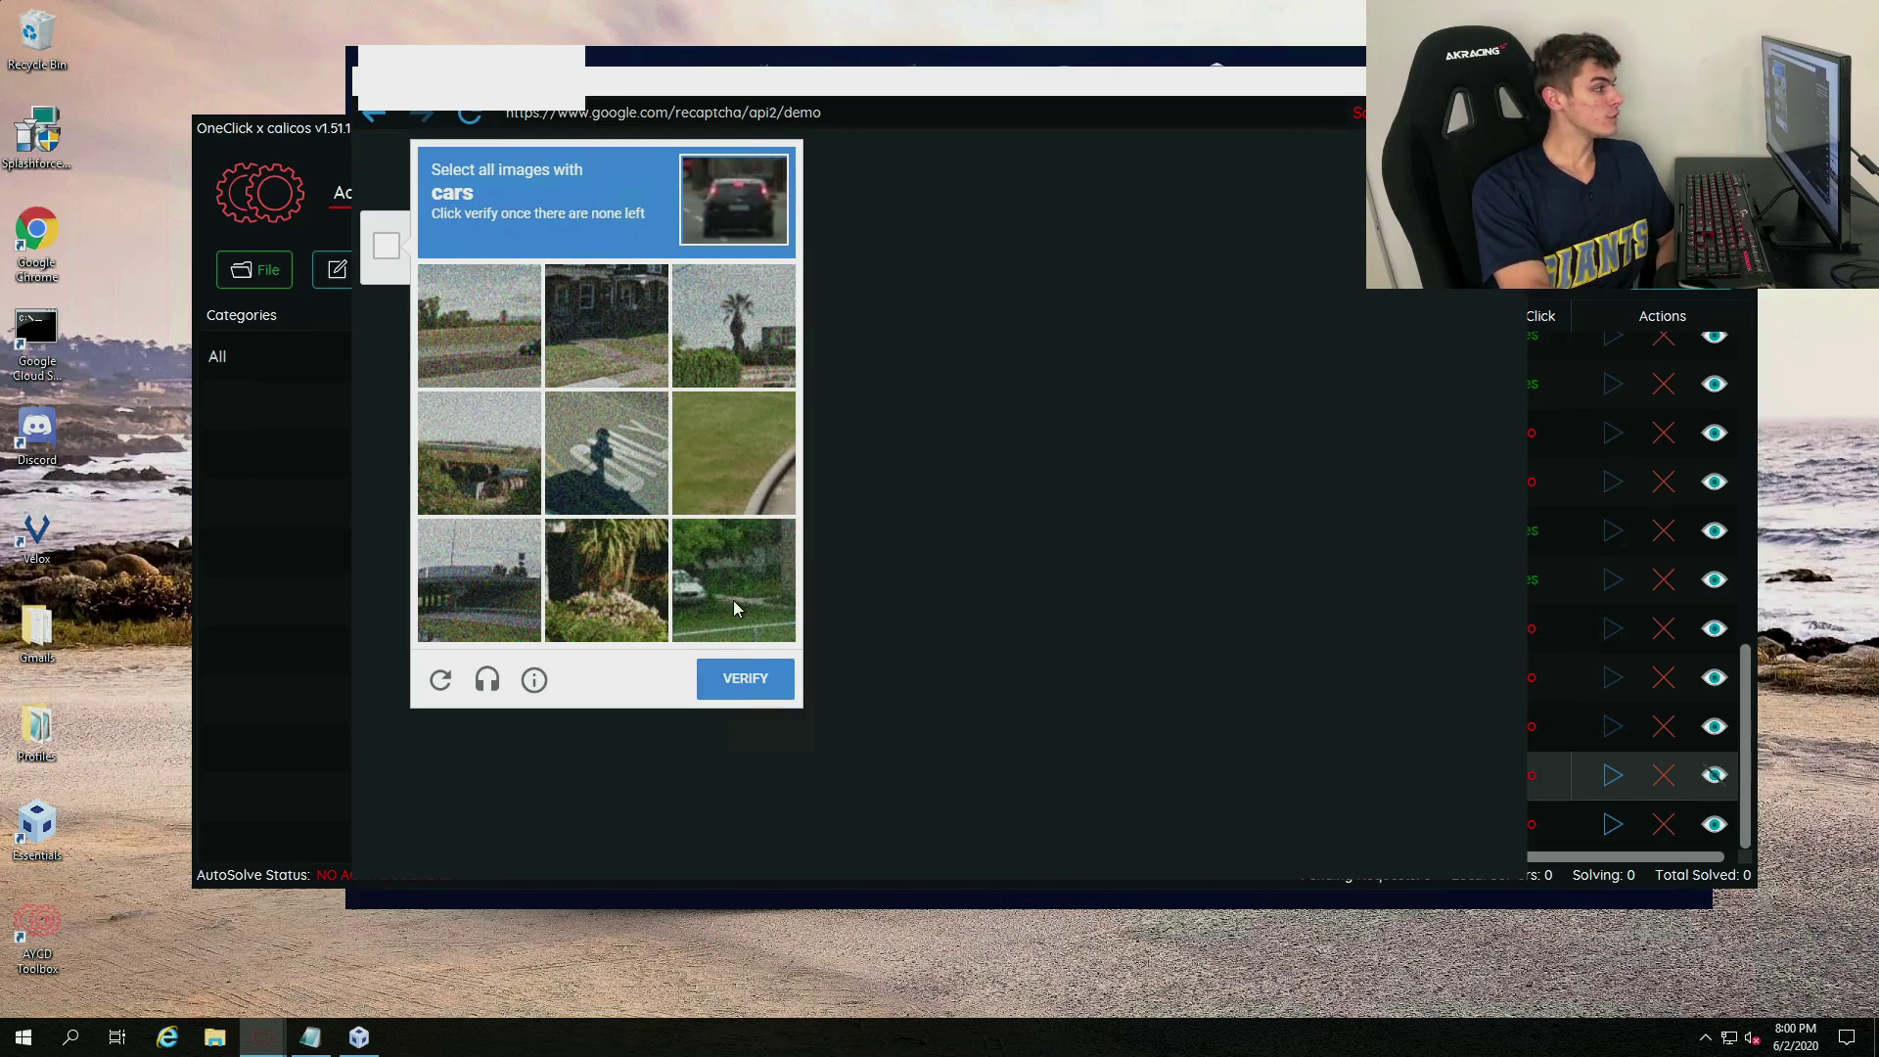
{"action": "left_click", "coordinate": [721, 598]}
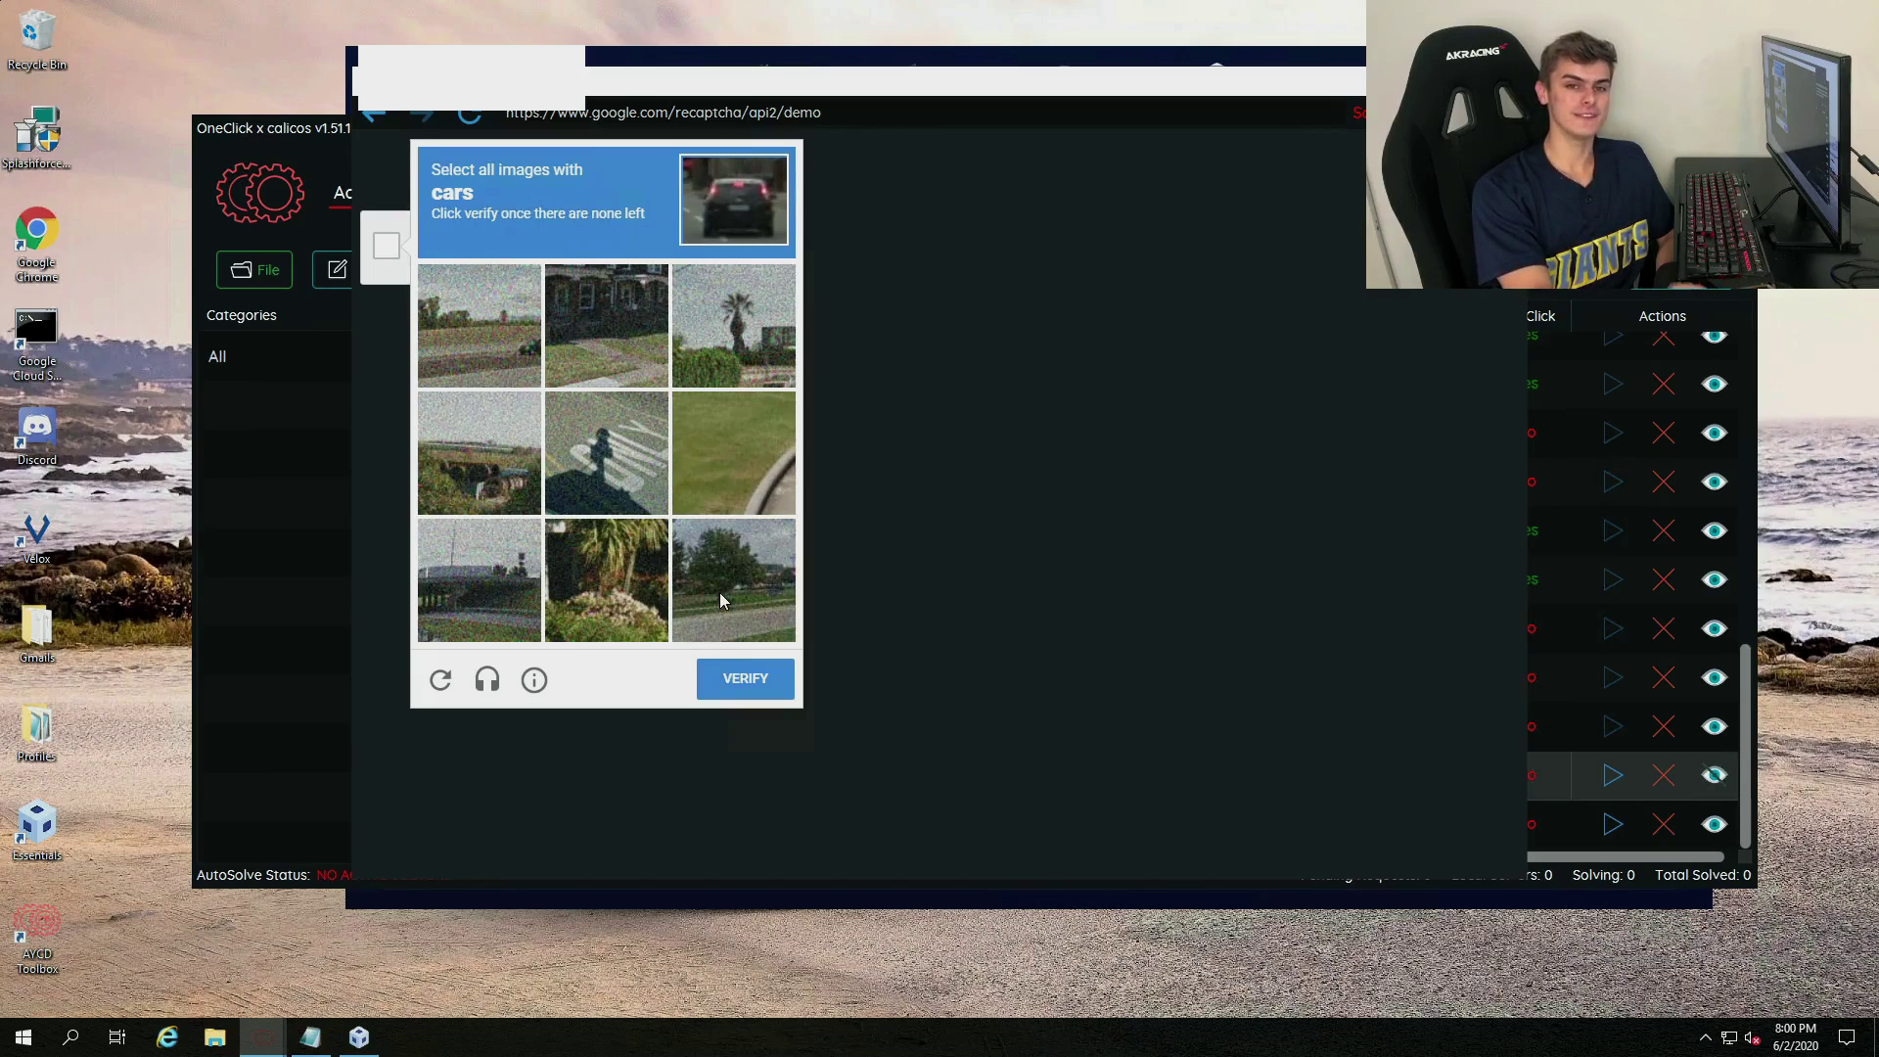
{"action": "left_click", "coordinate": [506, 361]}
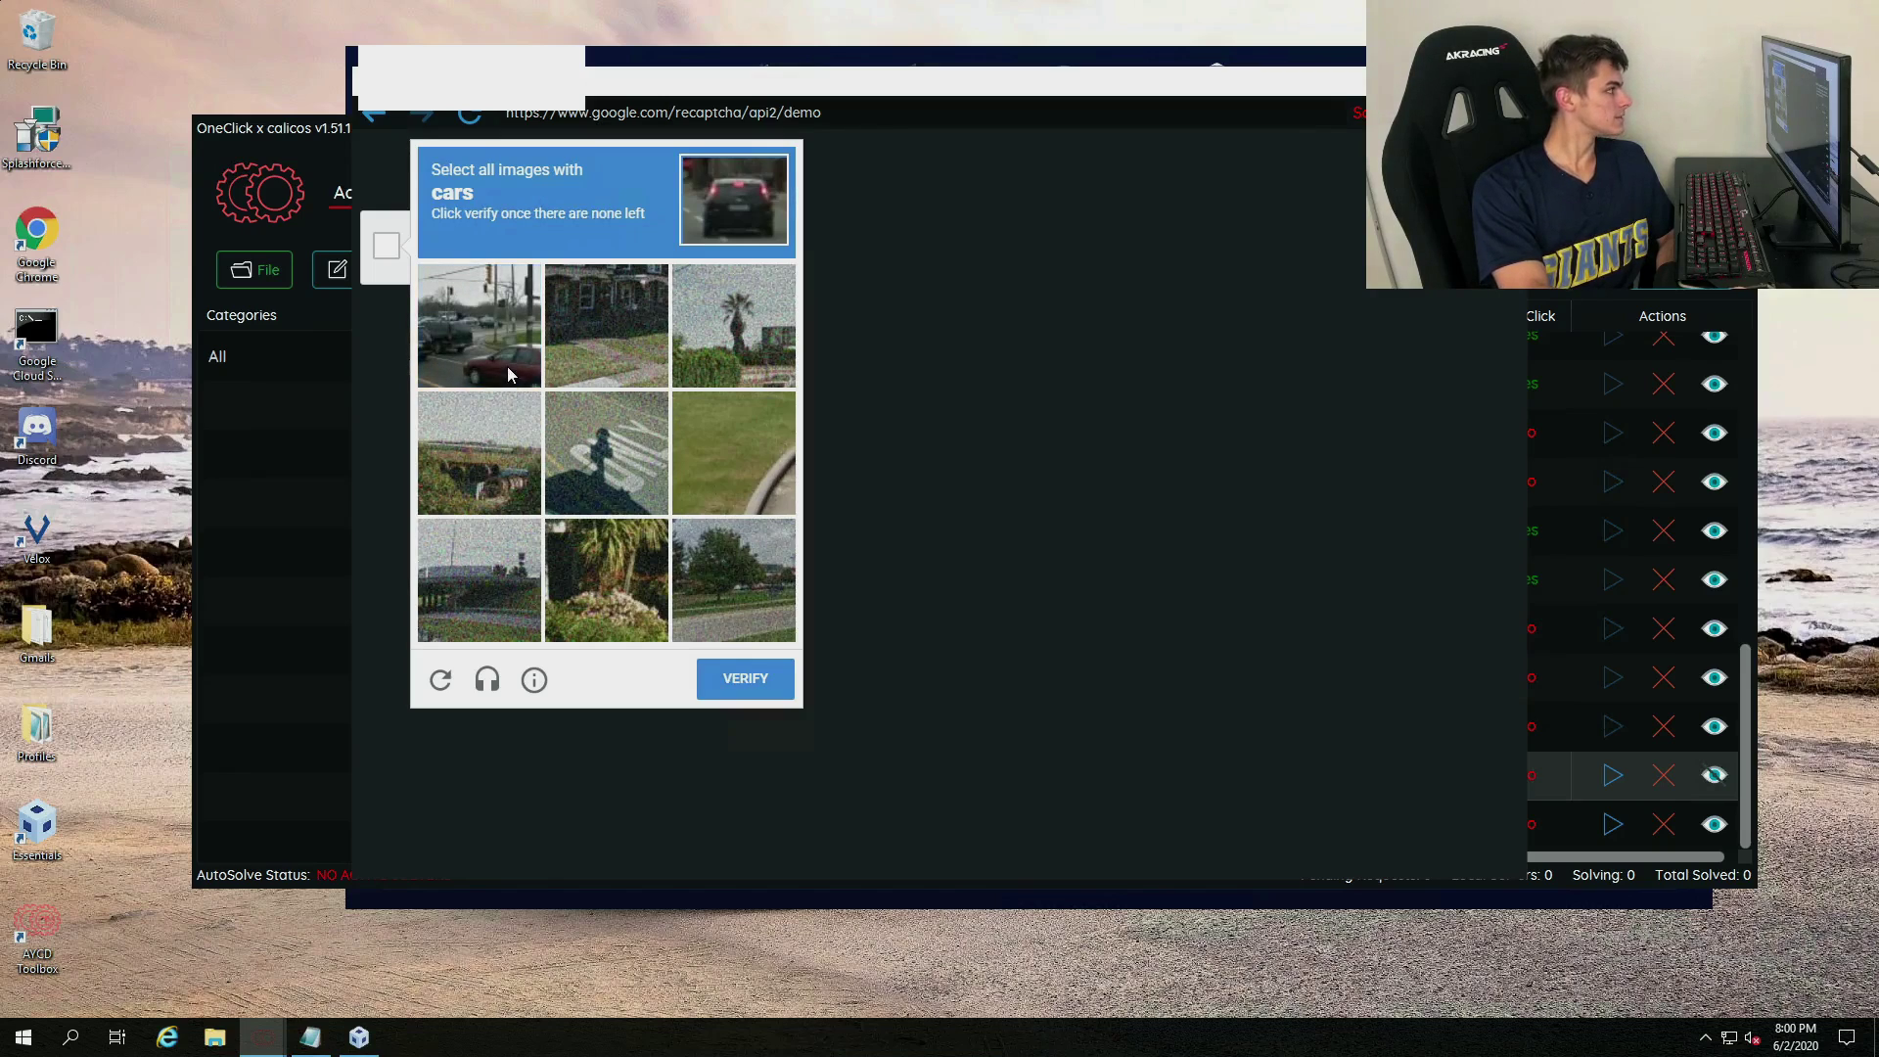
{"action": "left_click", "coordinate": [508, 373]}
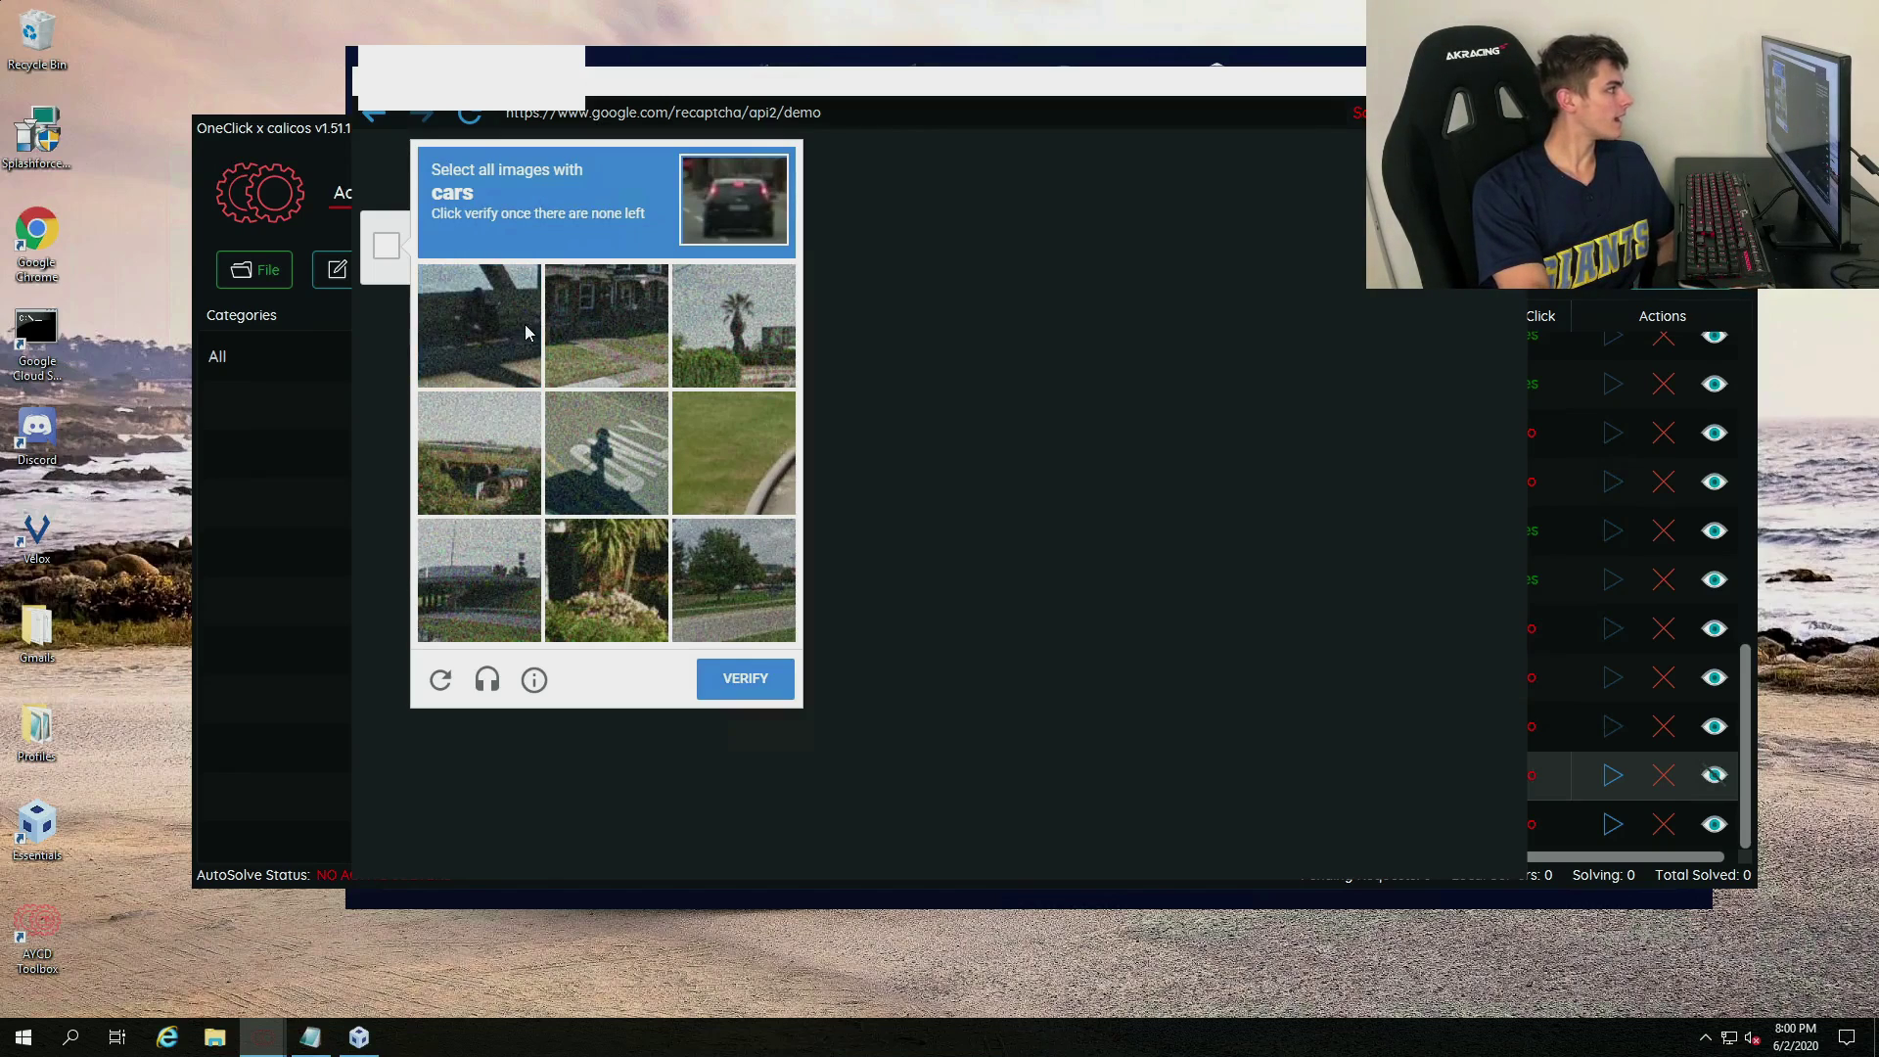
{"action": "left_click", "coordinate": [745, 680]}
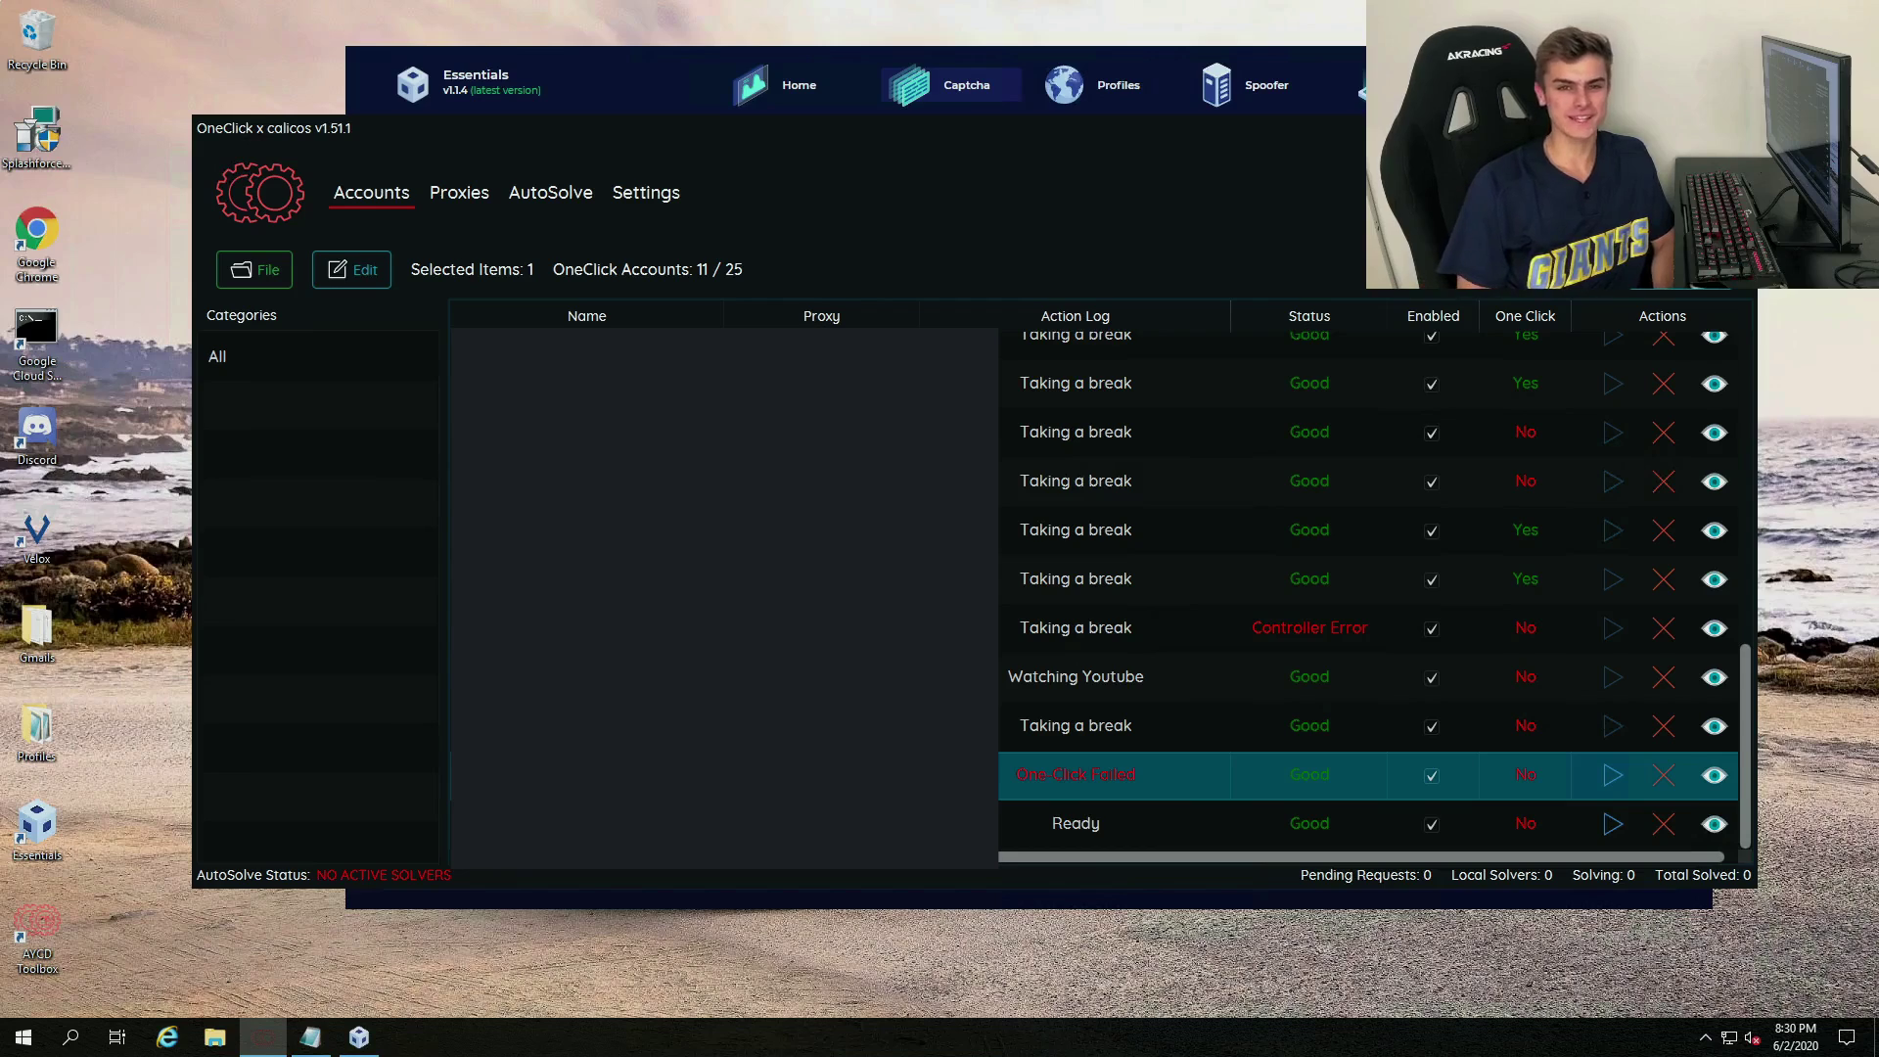
Step: View the proxy list and the AutoSolve page
{"action": "left_click", "coordinate": [468, 196]}
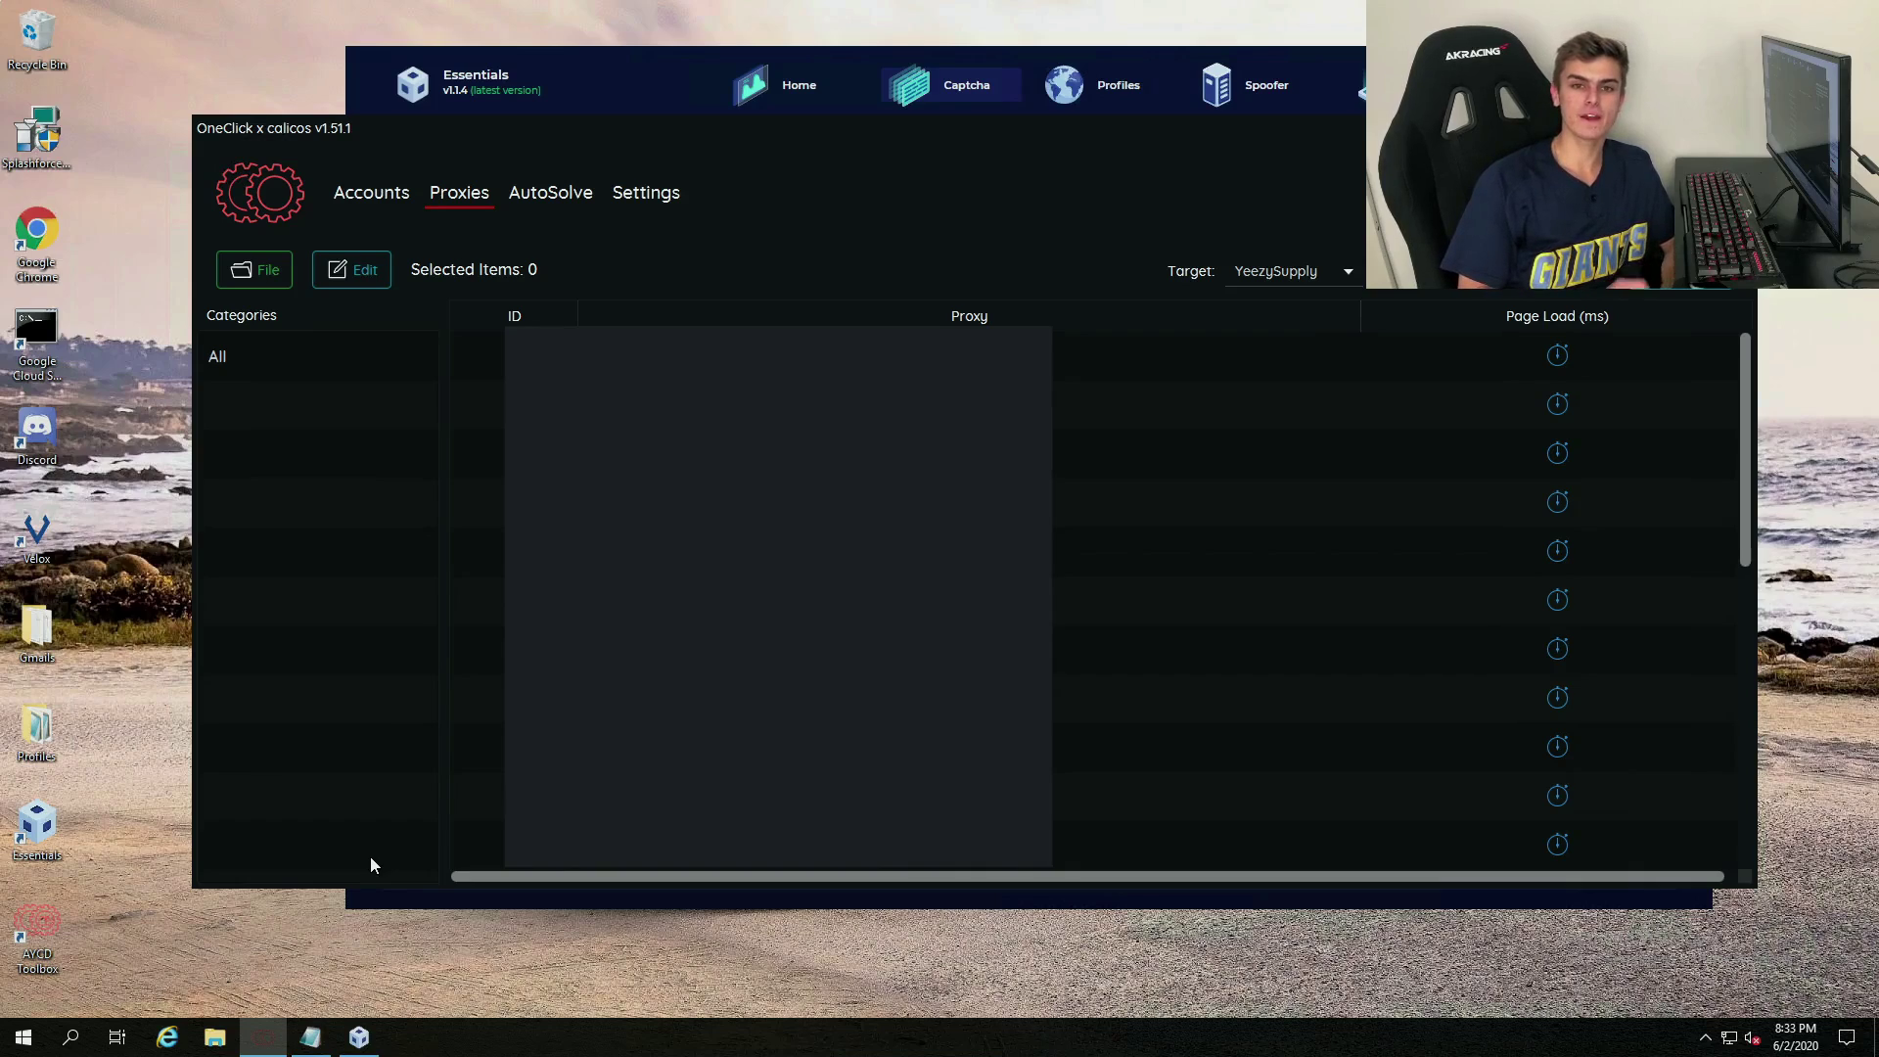
{"action": "left_click_drag", "start_coordinate": [683, 133], "coordinate": [683, 129]}
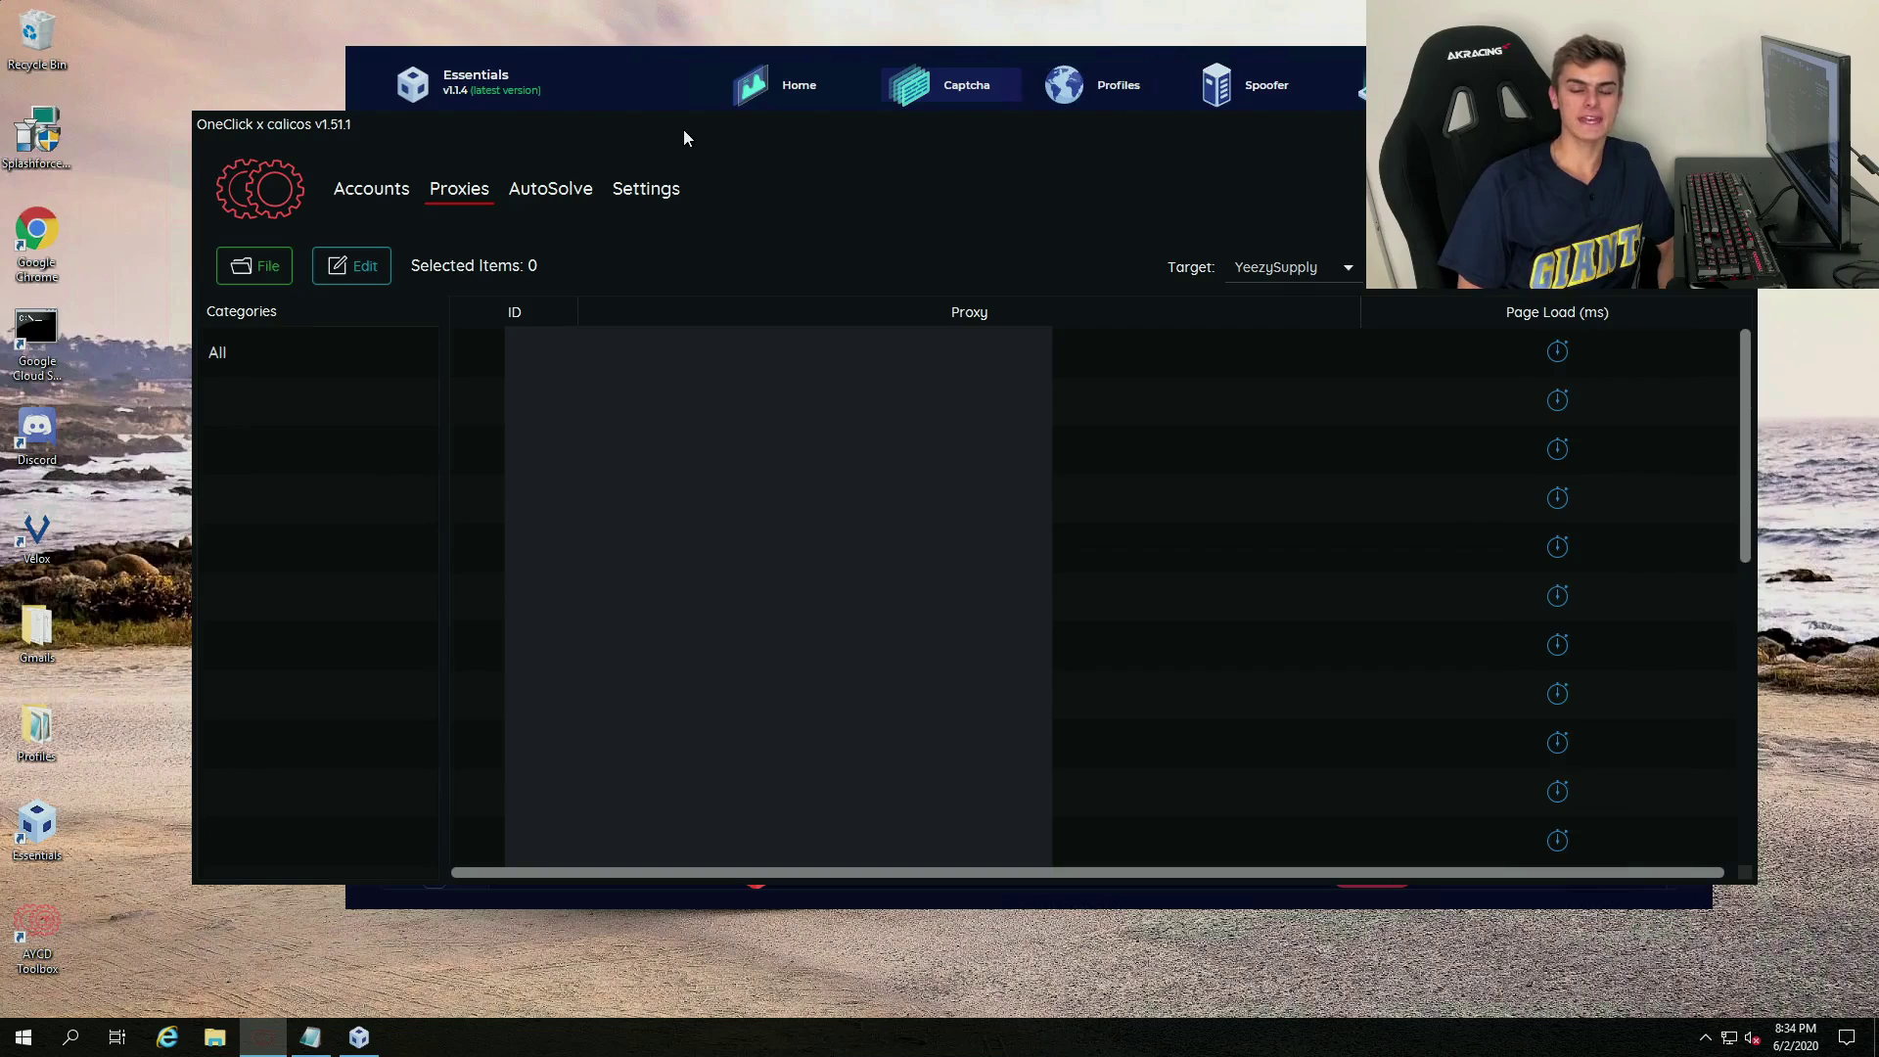
{"action": "left_click", "coordinate": [551, 188]}
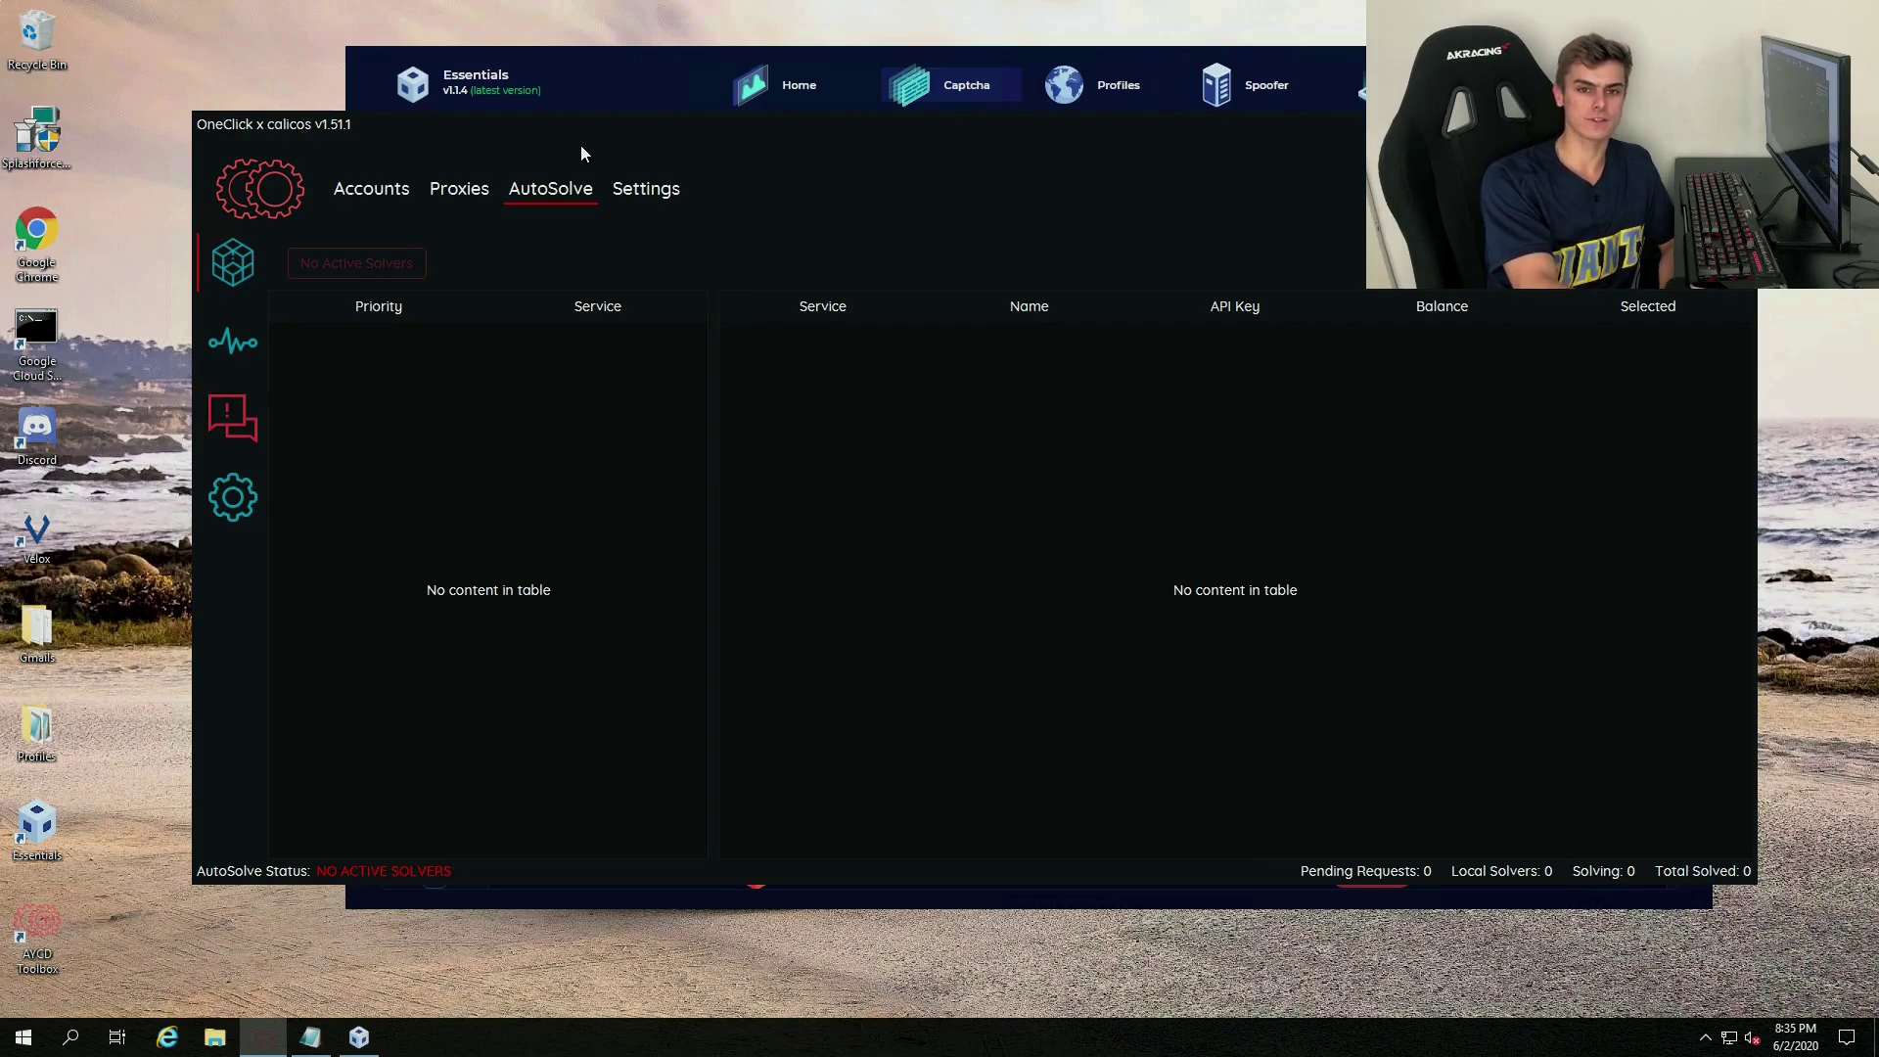
Step: Look over the application settings, including the Discord Webhook field and the Sleep Accounts at Night options
{"action": "left_click", "coordinate": [654, 196]}
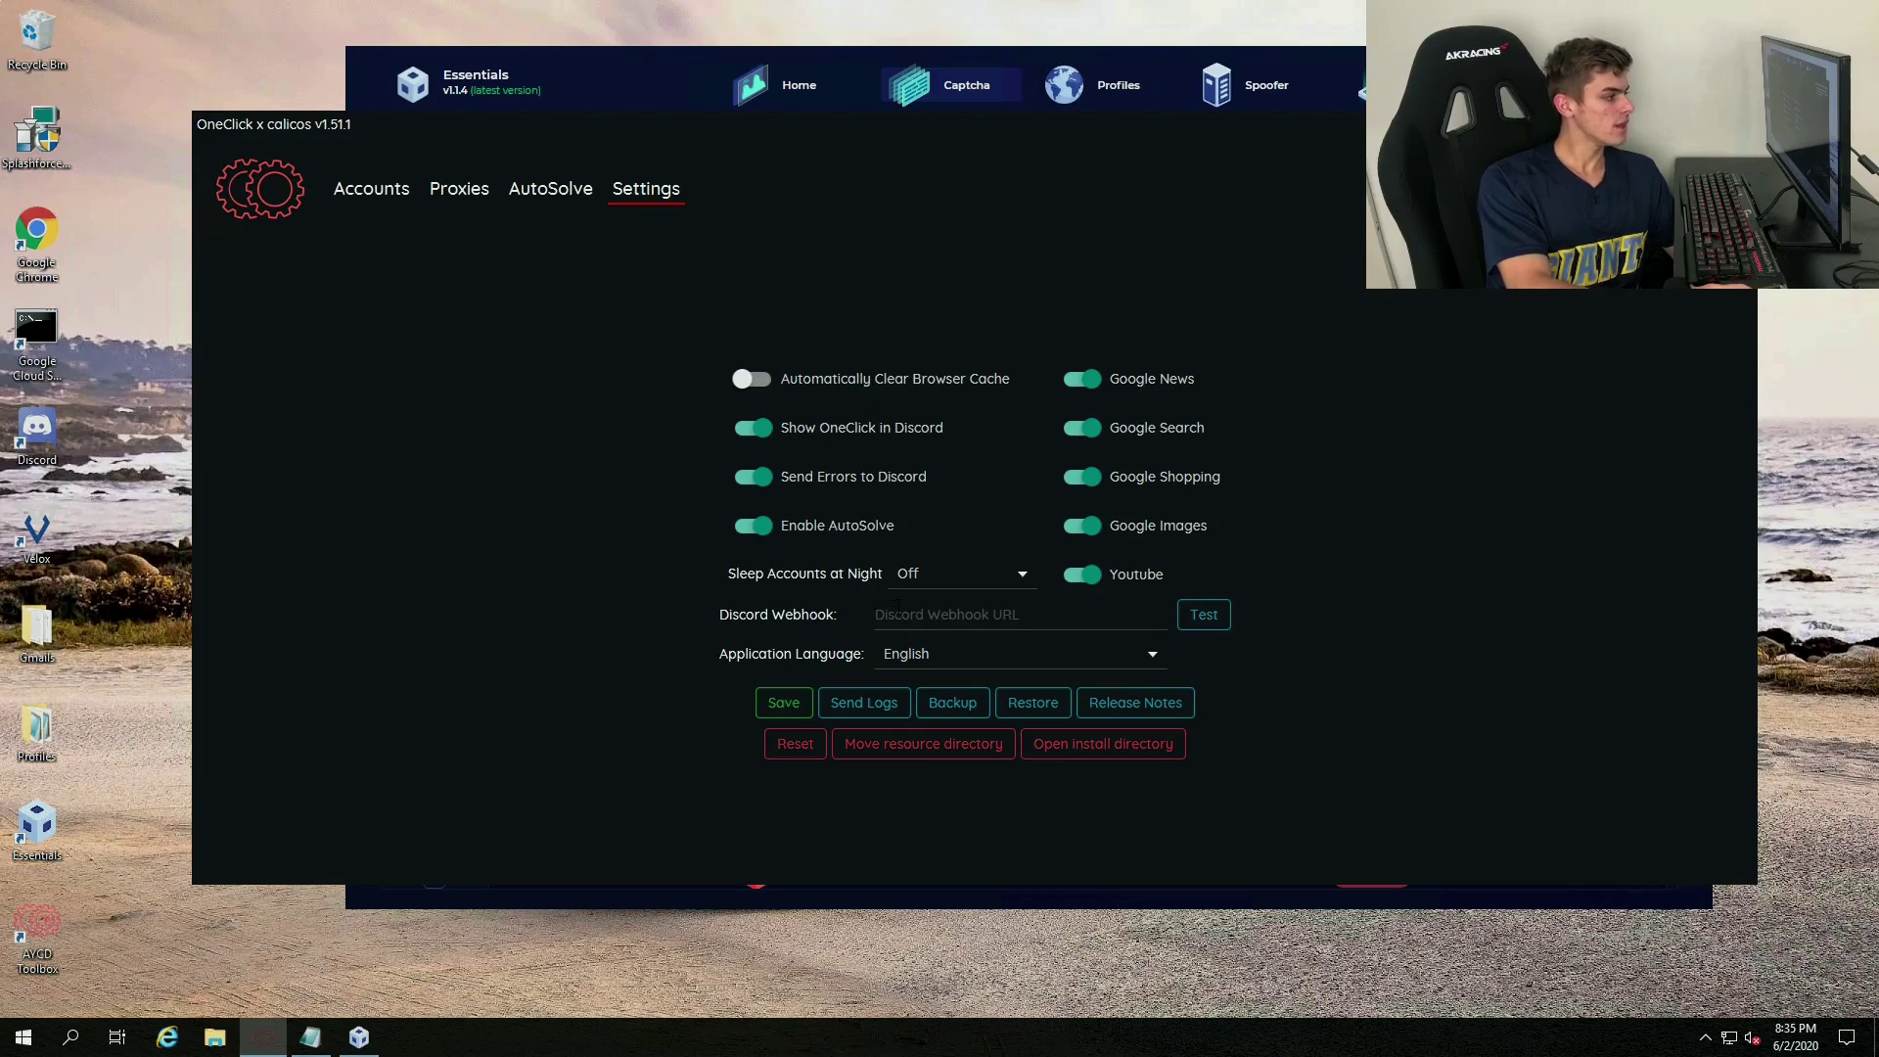
{"action": "left_click", "coordinate": [939, 623]}
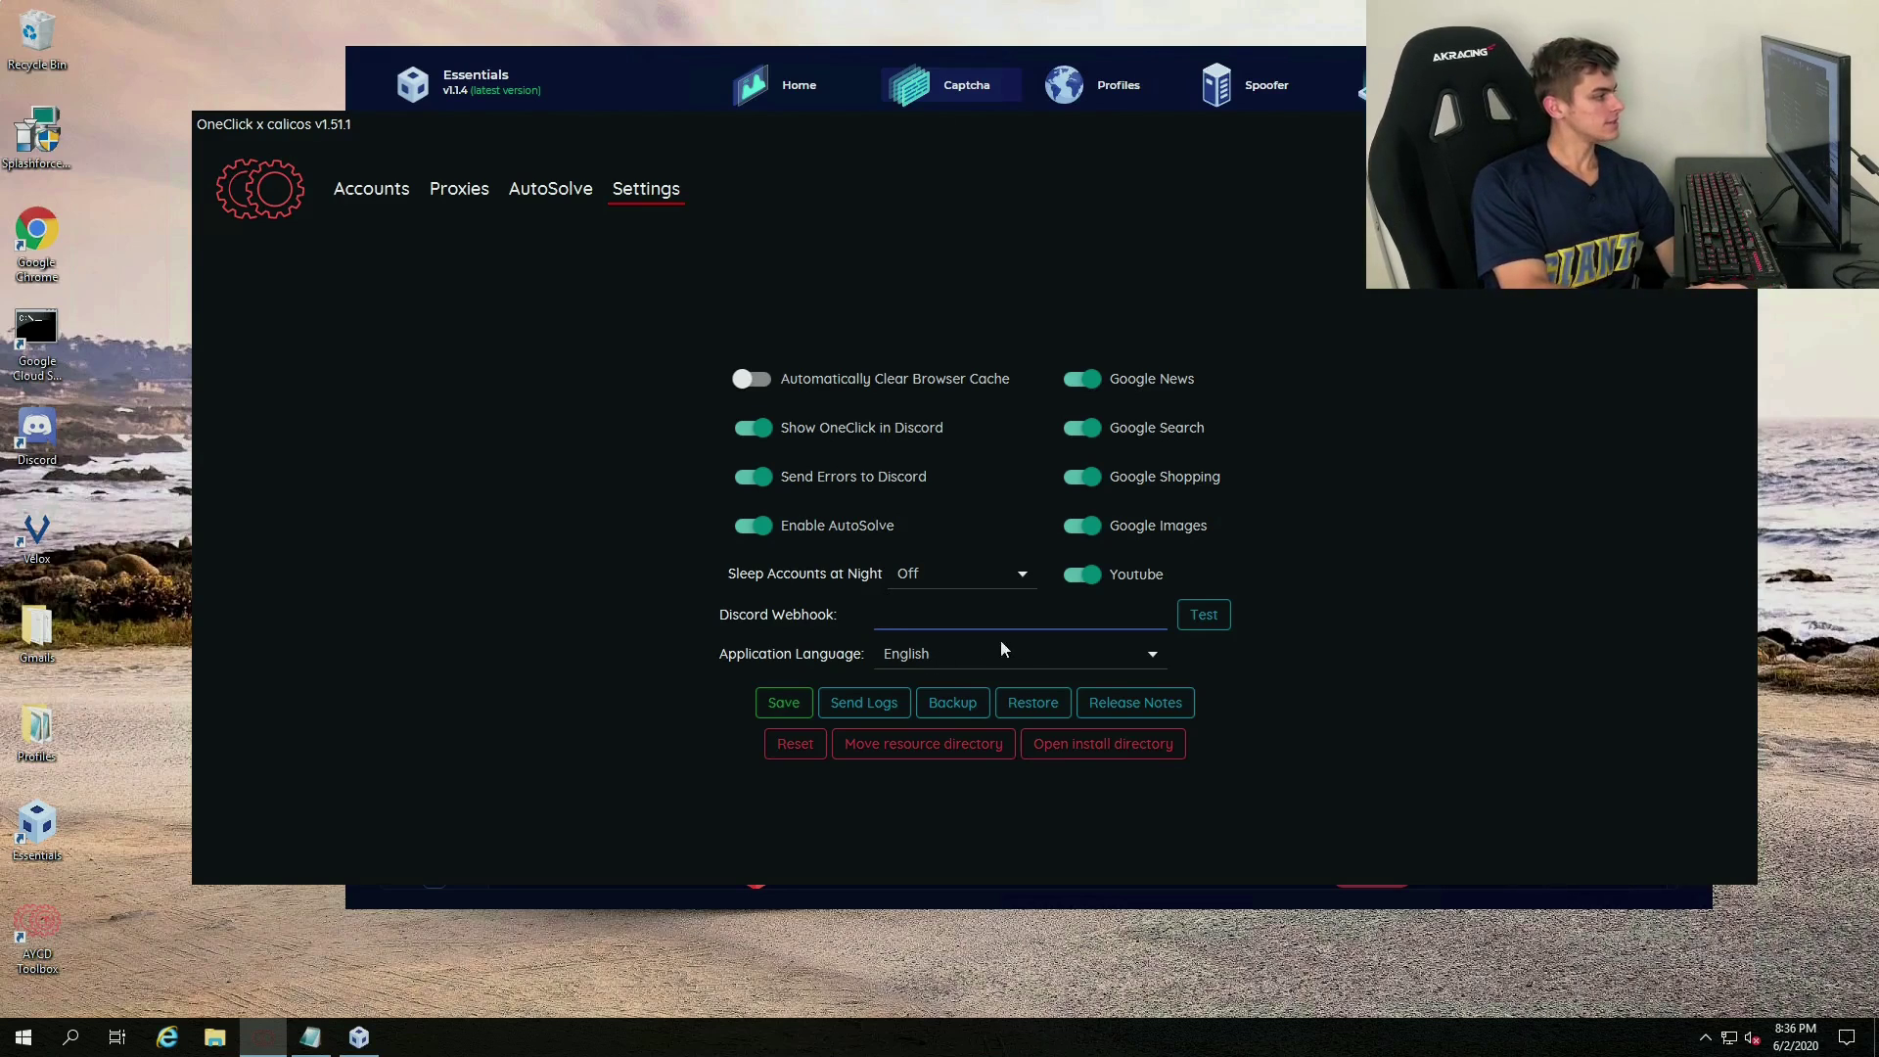
{"action": "left_click", "coordinate": [943, 573]}
{"action": "left_click", "coordinate": [945, 577]}
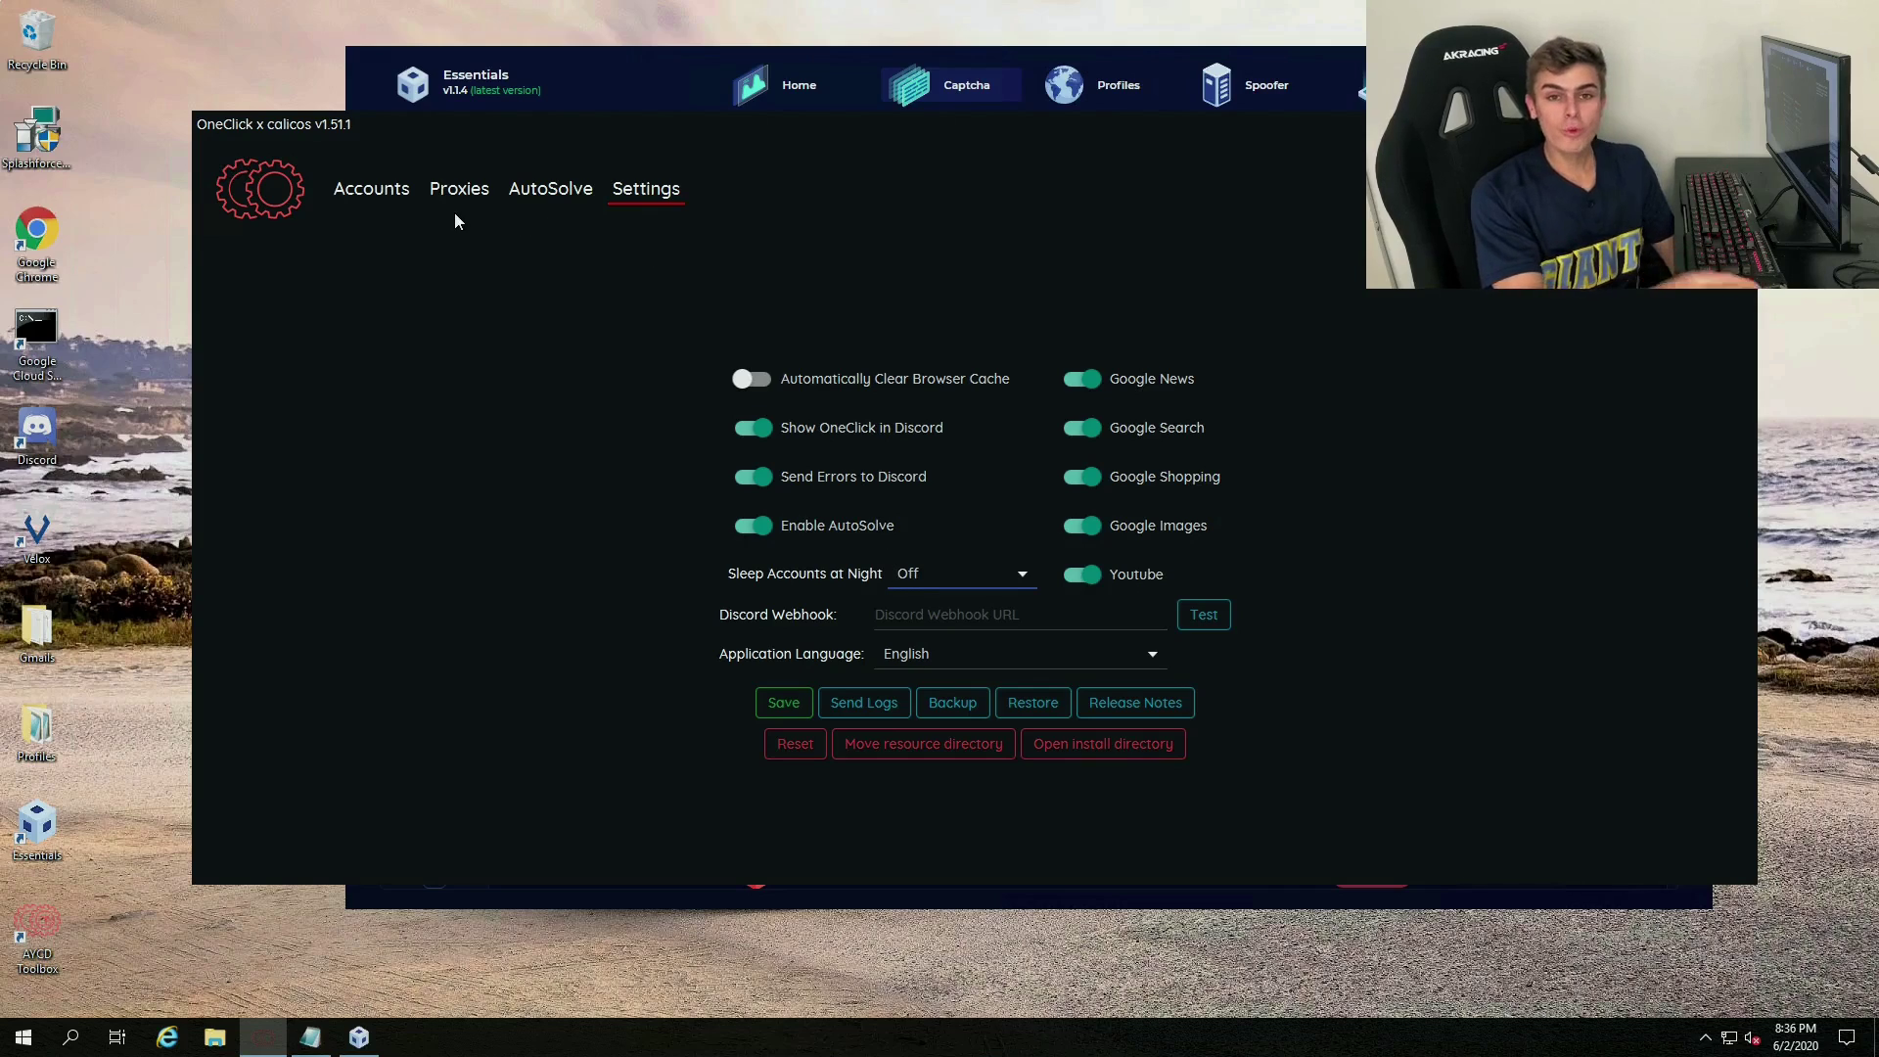
Step: Try to switch to the developer settings and dismiss the resulting dialog
{"action": "left_click", "coordinate": [284, 197]}
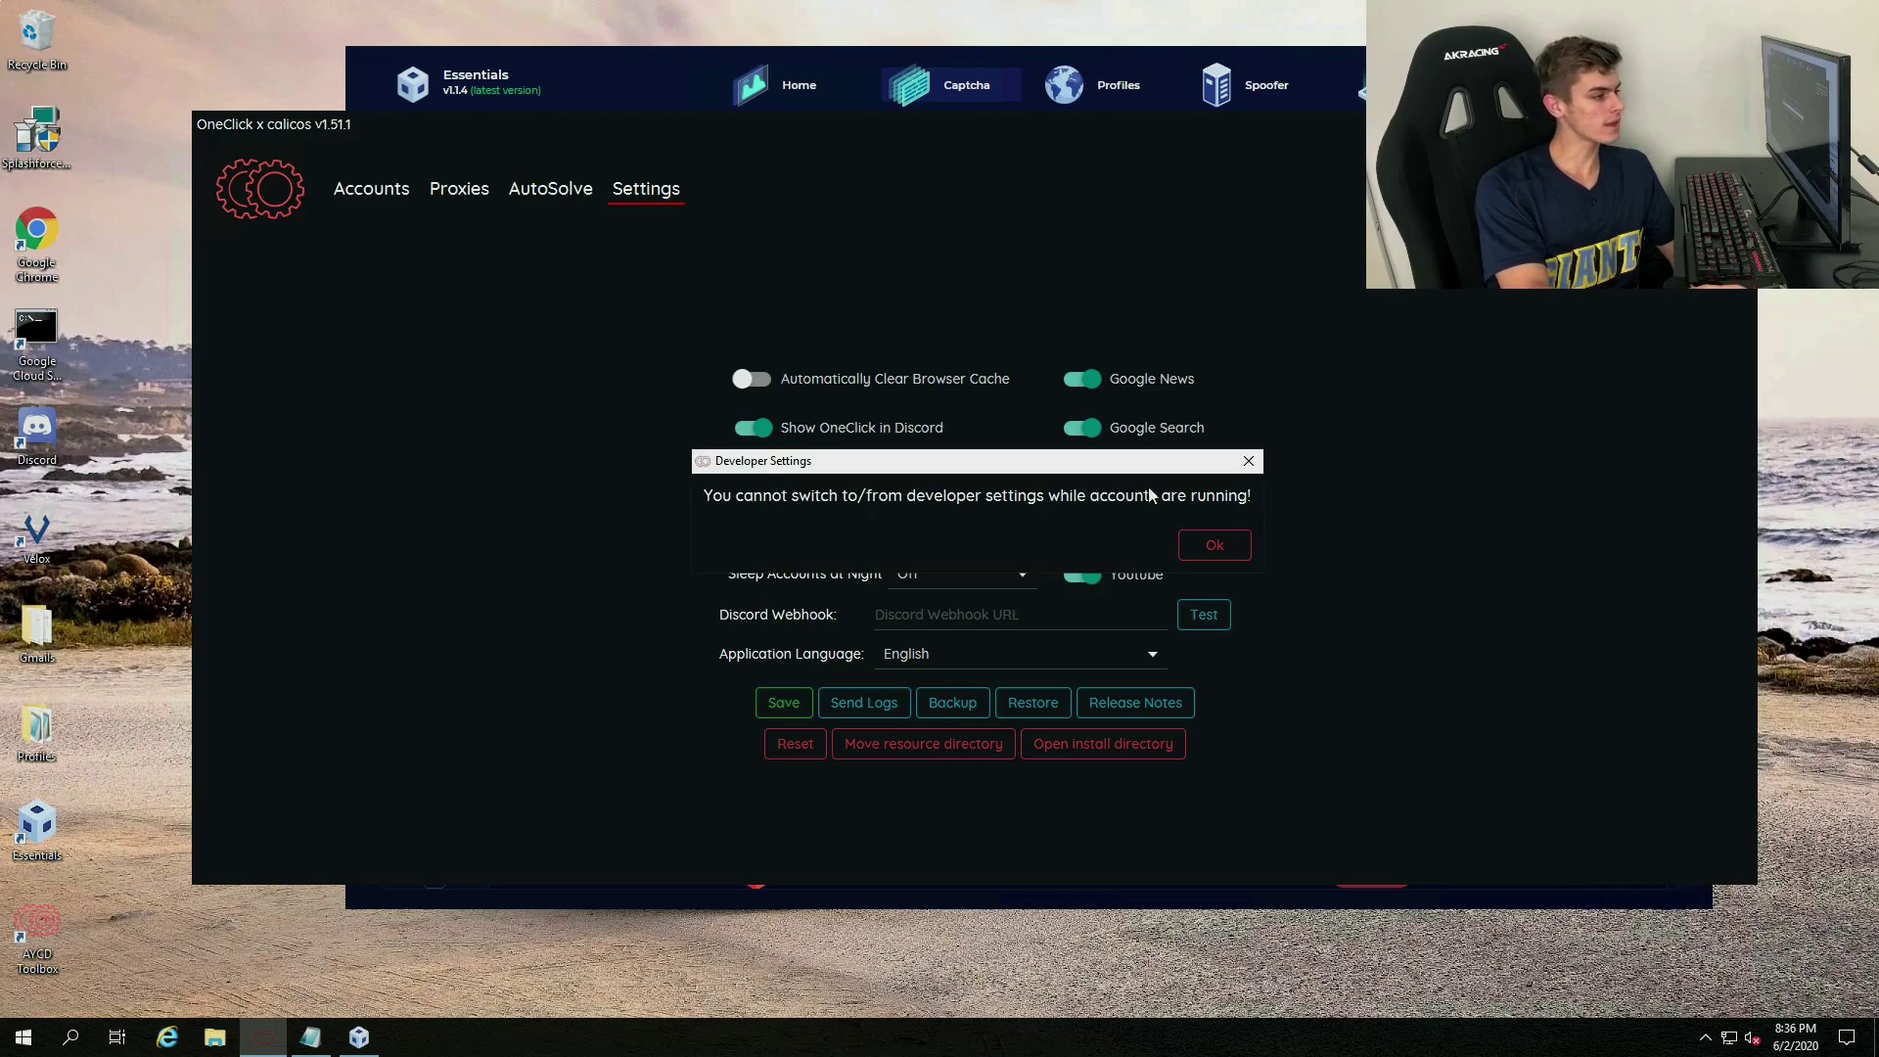
{"action": "left_click", "coordinate": [1213, 544]}
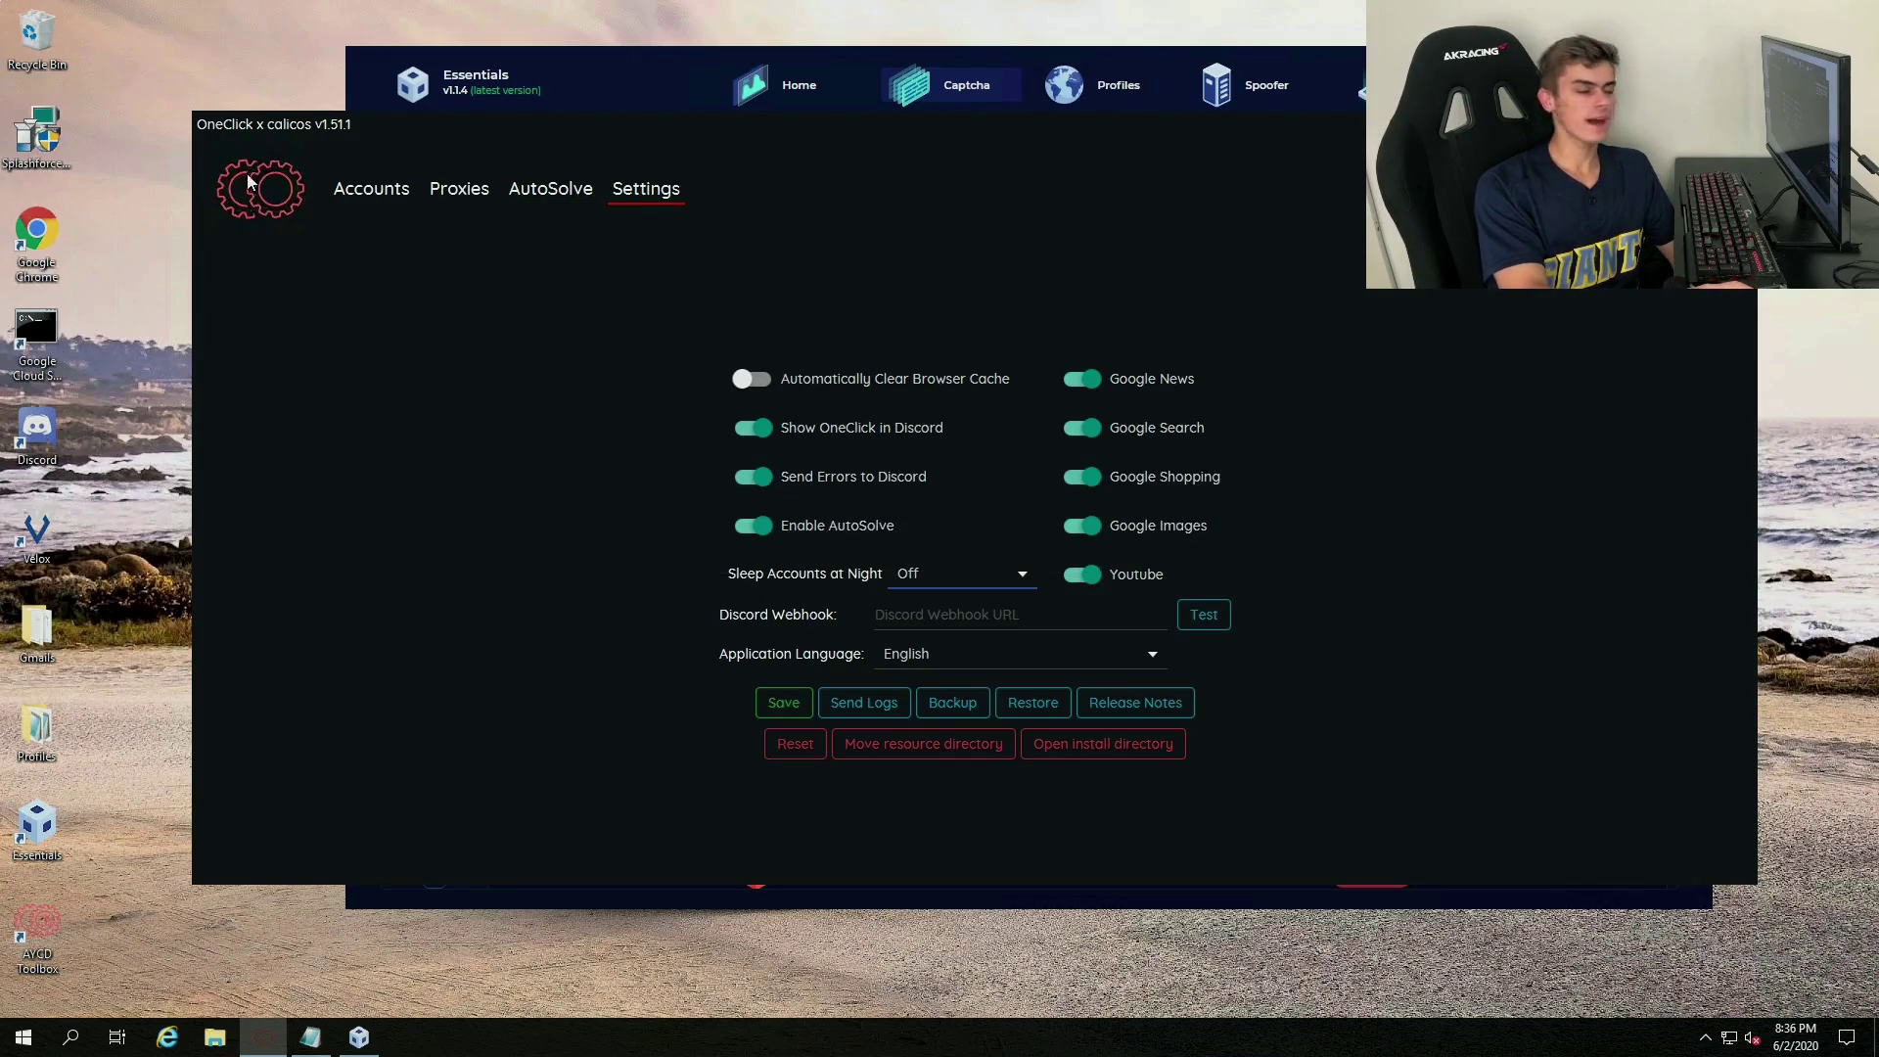